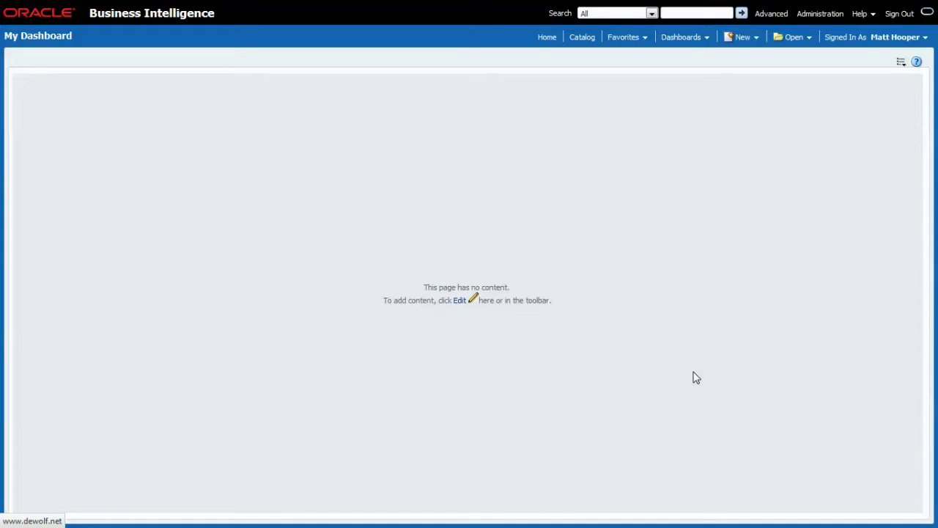
- Start a new analysis based on the Sales - CRM Customer Overview subject area
{"action": "left_click", "coordinate": [746, 43]}
{"action": "left_click", "coordinate": [755, 72]}
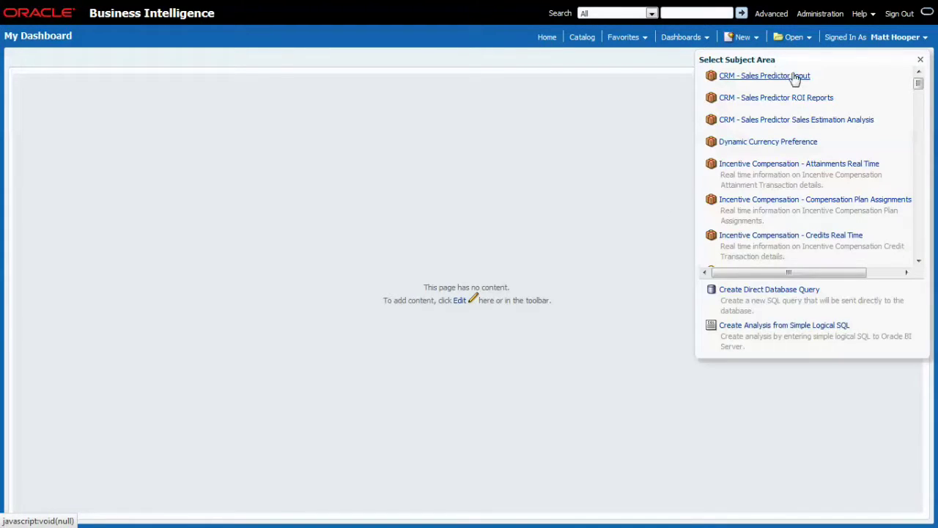
{"action": "left_click_drag", "start_coordinate": [918, 84], "coordinate": [928, 165]}
{"action": "left_click", "coordinate": [809, 235]}
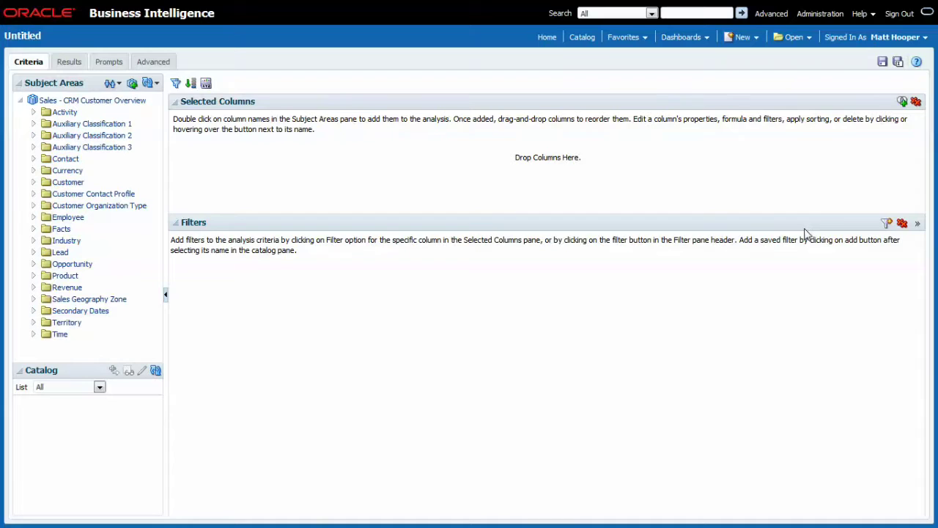
- Add the Customer Country and Industry Name columns to the analysis
{"action": "left_click", "coordinate": [33, 182]}
{"action": "scroll", "coordinate": [157, 136], "scroll_direction": "down", "scroll_amount": 1}
{"action": "scroll", "coordinate": [166, 140], "scroll_direction": "down", "scroll_amount": 5}
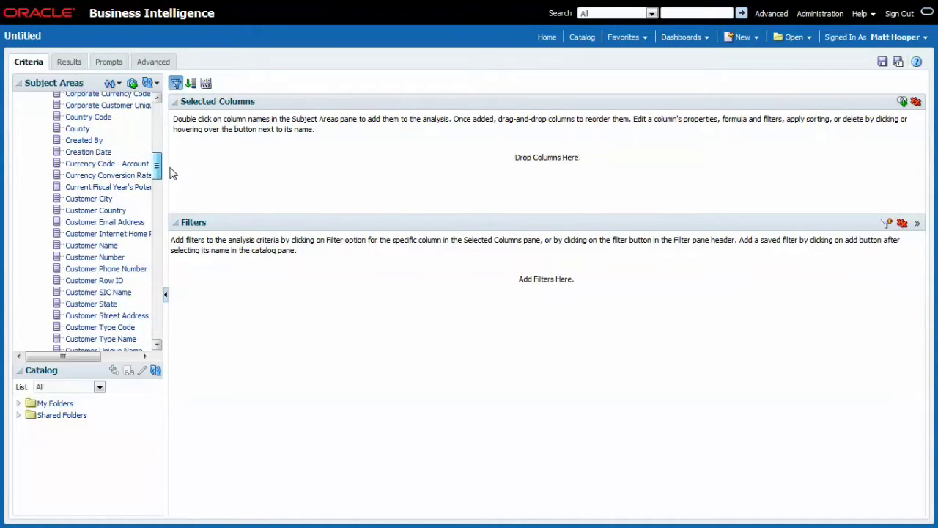
{"action": "double_click", "coordinate": [112, 212]}
{"action": "left_click_drag", "start_coordinate": [157, 171], "coordinate": [157, 95]}
{"action": "left_click", "coordinate": [33, 183]}
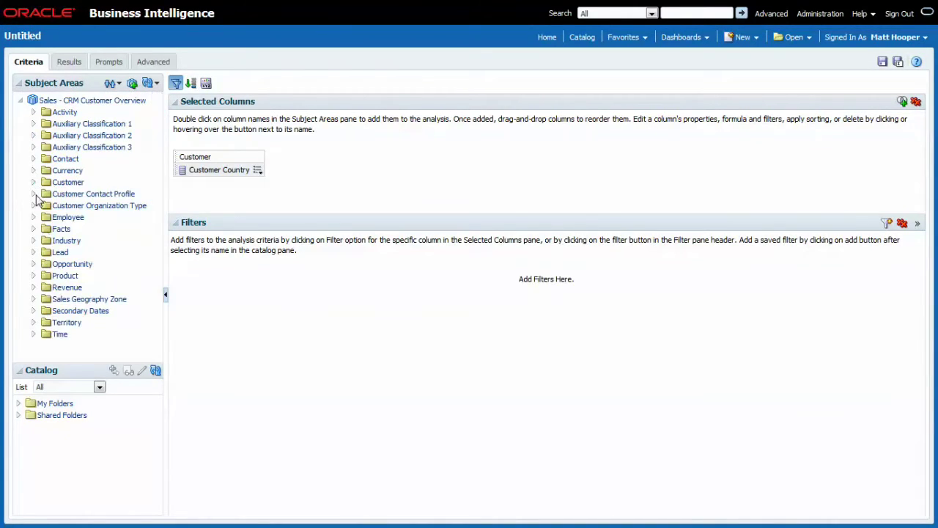
{"action": "left_click", "coordinate": [33, 240]}
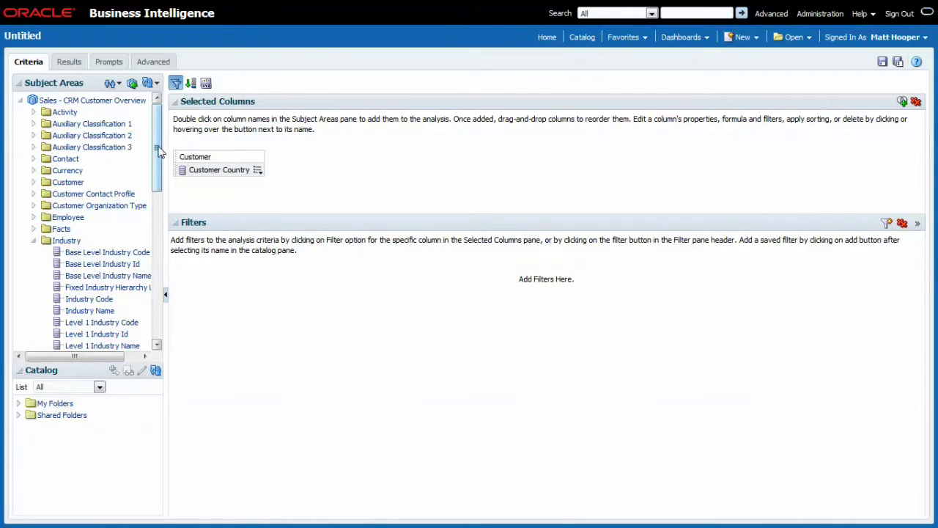
{"action": "left_click_drag", "start_coordinate": [156, 151], "coordinate": [156, 166]}
{"action": "left_click", "coordinate": [95, 272]}
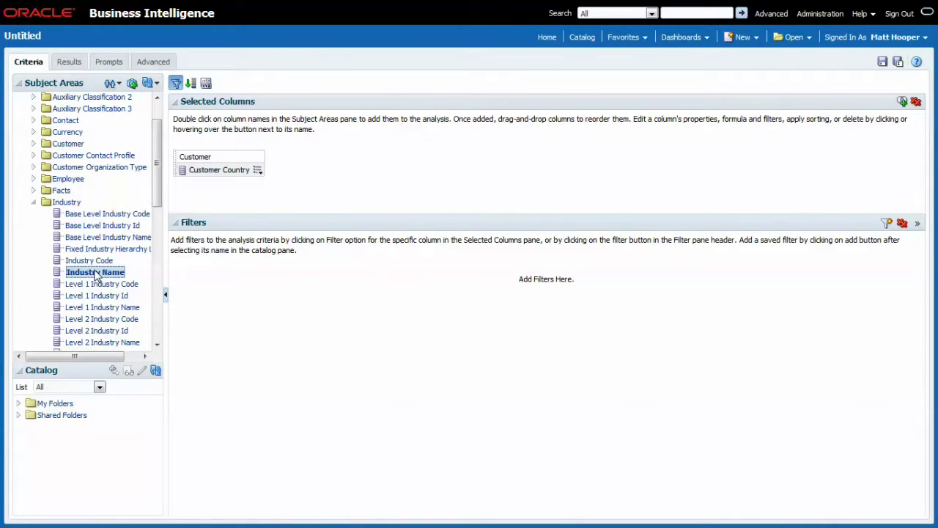
{"action": "double_click", "coordinate": [95, 273]}
{"action": "left_click", "coordinate": [34, 203]}
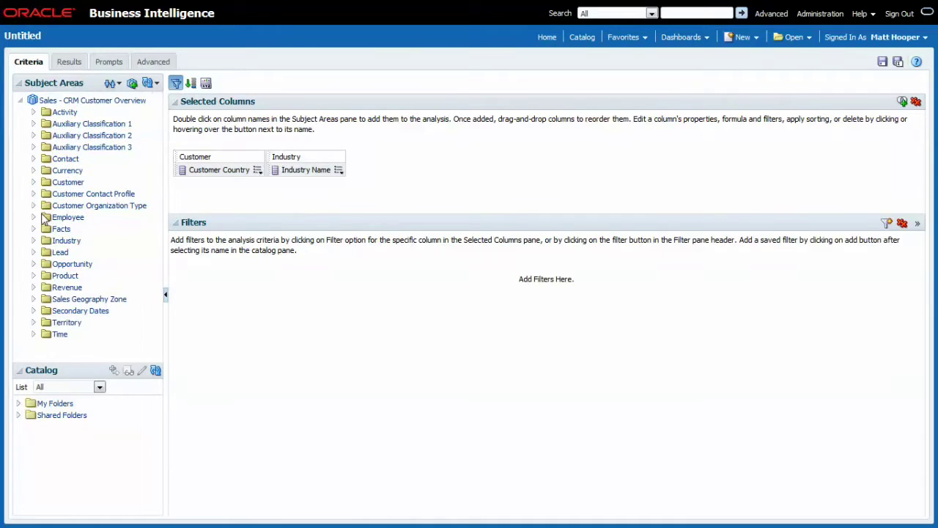
- Add the # of Open Opportunities and Open Opportunity Revenue measures from Pipeline Facts
{"action": "left_click", "coordinate": [34, 230]}
{"action": "scroll", "coordinate": [156, 137], "scroll_direction": "down", "scroll_amount": 2}
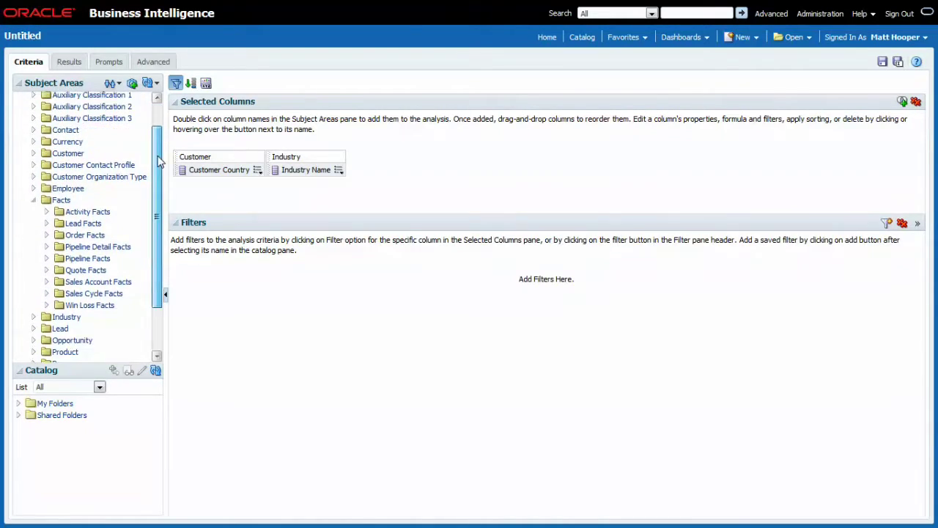
{"action": "left_click", "coordinate": [47, 252]}
{"action": "left_click_drag", "start_coordinate": [158, 179], "coordinate": [211, 215]}
{"action": "left_click", "coordinate": [153, 238]}
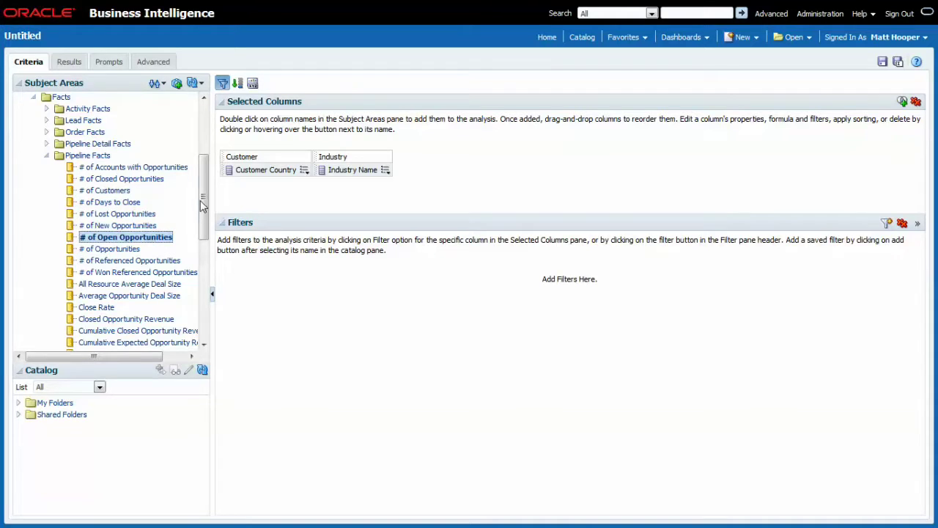
{"action": "double_click", "coordinate": [152, 239]}
{"action": "scroll", "coordinate": [154, 260], "scroll_direction": "down", "scroll_amount": 5}
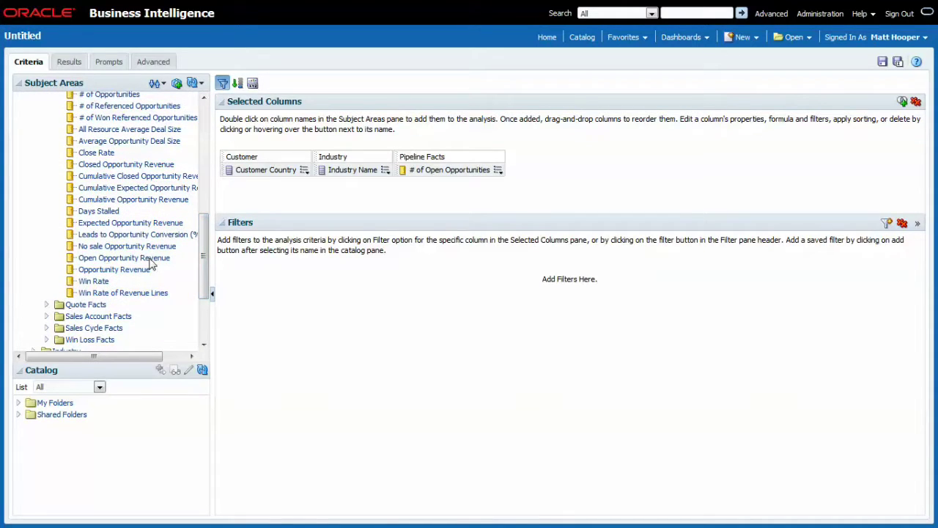
{"action": "left_click", "coordinate": [152, 260]}
{"action": "double_click", "coordinate": [151, 261]}
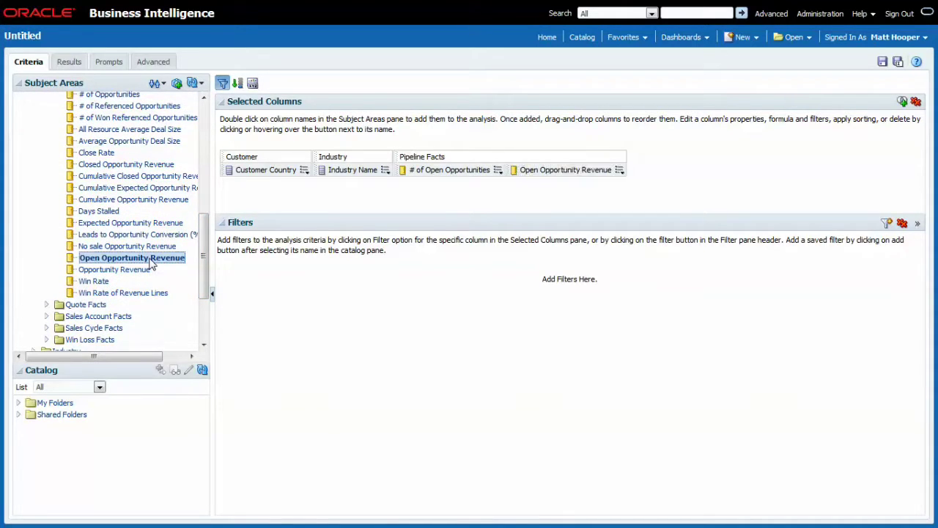
{"action": "left_click_drag", "start_coordinate": [204, 253], "coordinate": [204, 132]}
{"action": "left_click", "coordinate": [33, 229]}
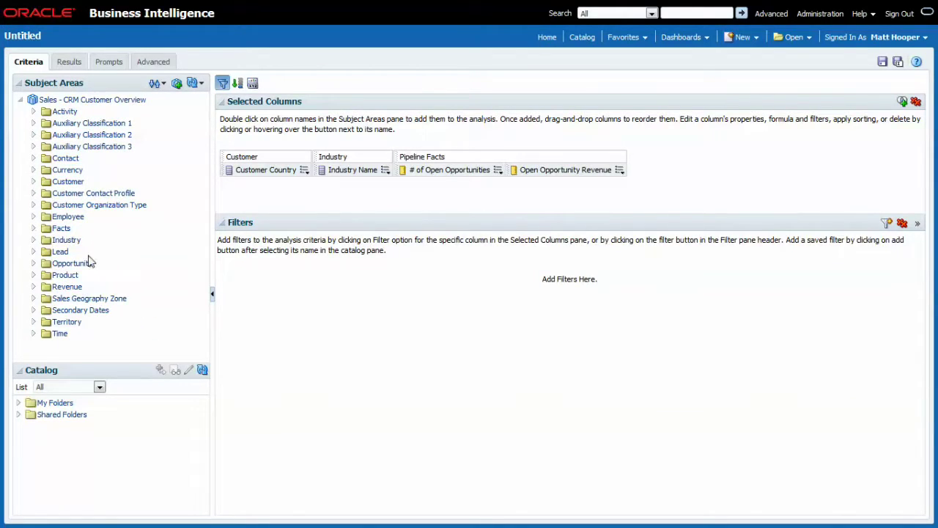
- Add the Status Code column from the Opportunity folder
{"action": "left_click", "coordinate": [34, 263]}
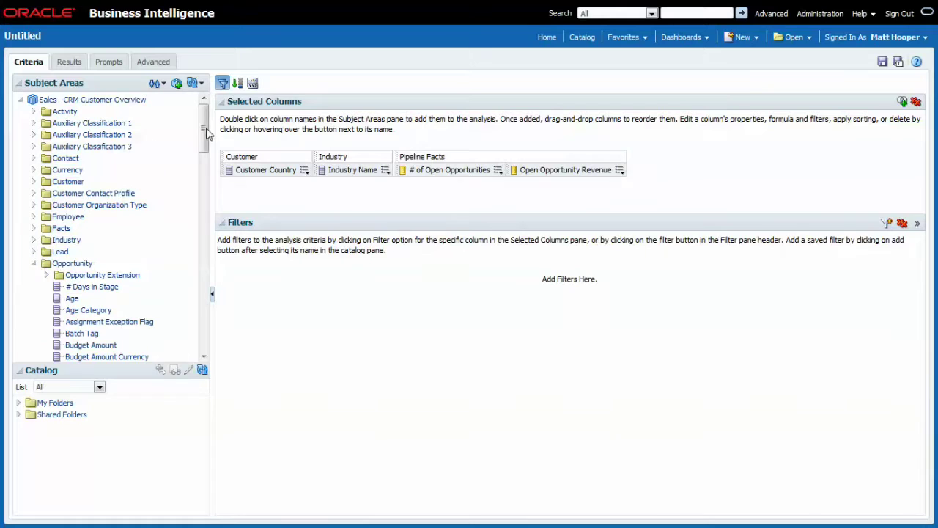
{"action": "left_click_drag", "start_coordinate": [204, 124], "coordinate": [208, 310]}
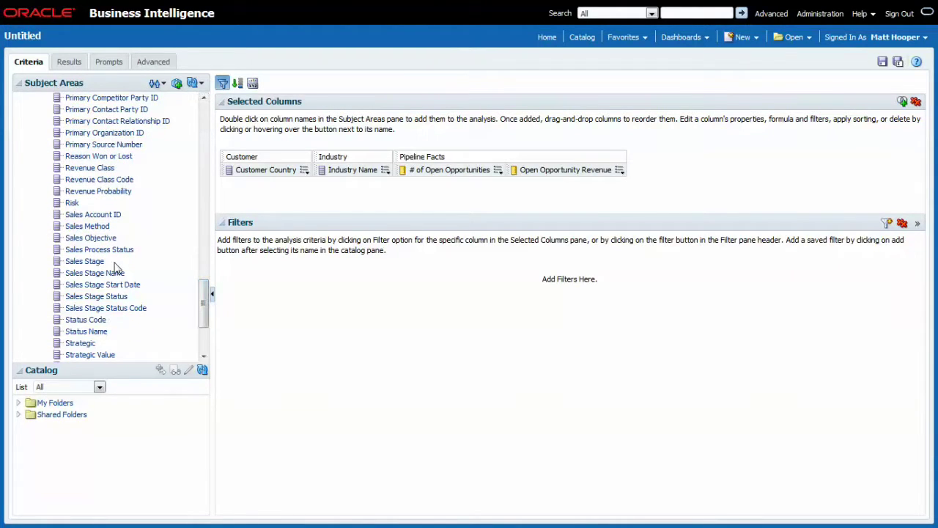
{"action": "double_click", "coordinate": [101, 321]}
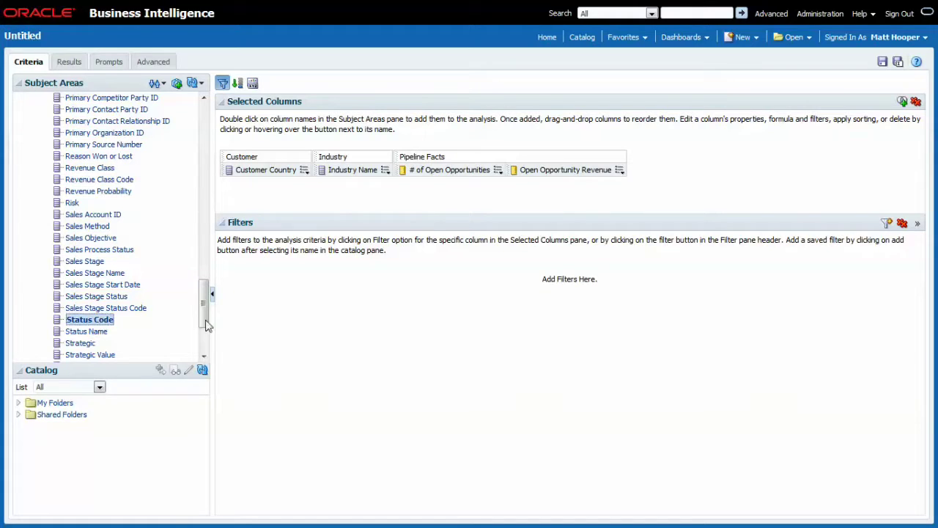
- Filter on Status Code equal to OPEN, then delete the Status Code column from the criteria
{"action": "left_click", "coordinate": [693, 171]}
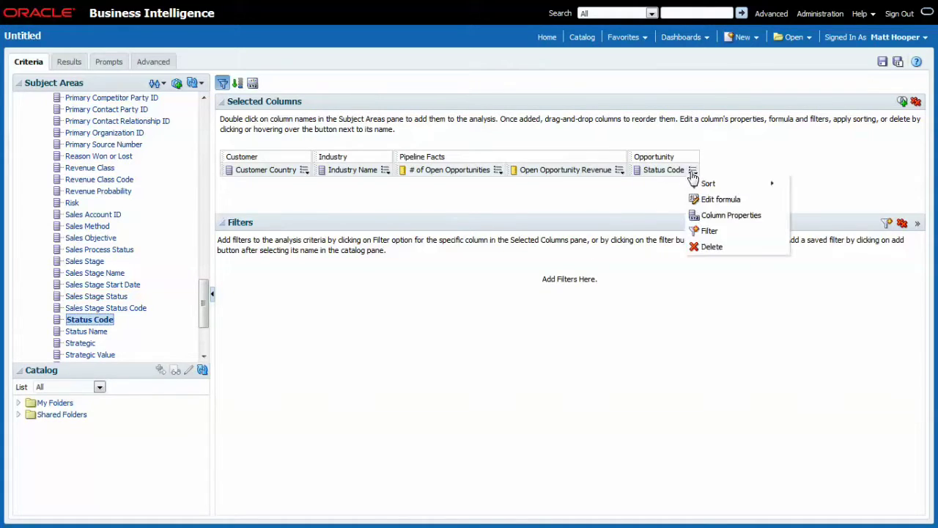
{"action": "left_click", "coordinate": [715, 233]}
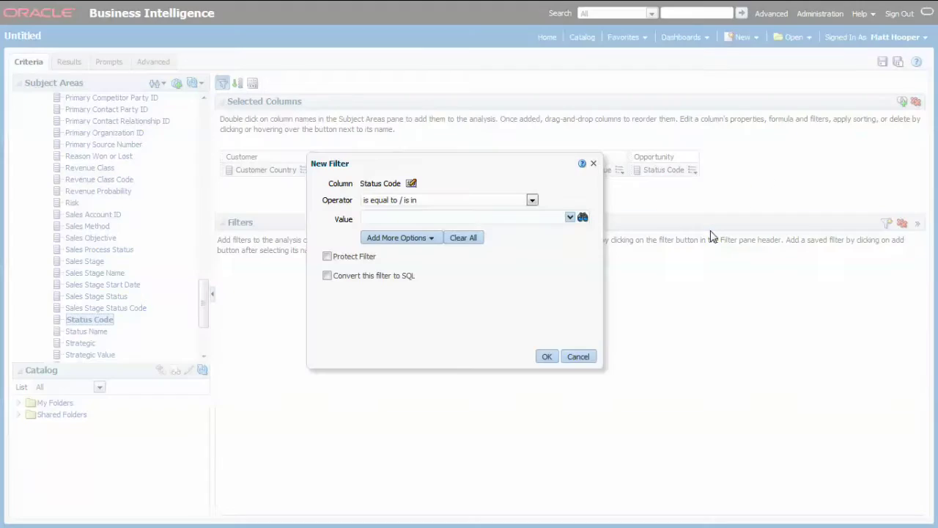
{"action": "left_click", "coordinate": [582, 218]}
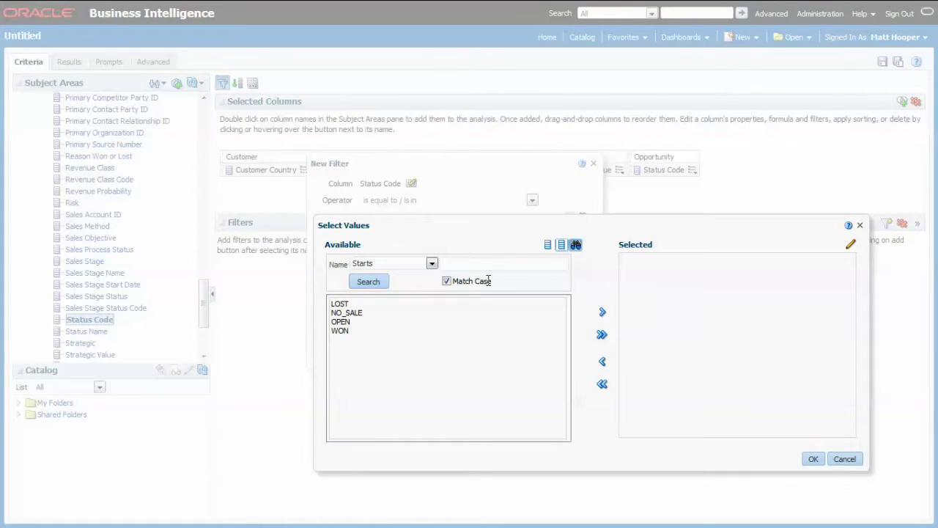
{"action": "left_click", "coordinate": [367, 323]}
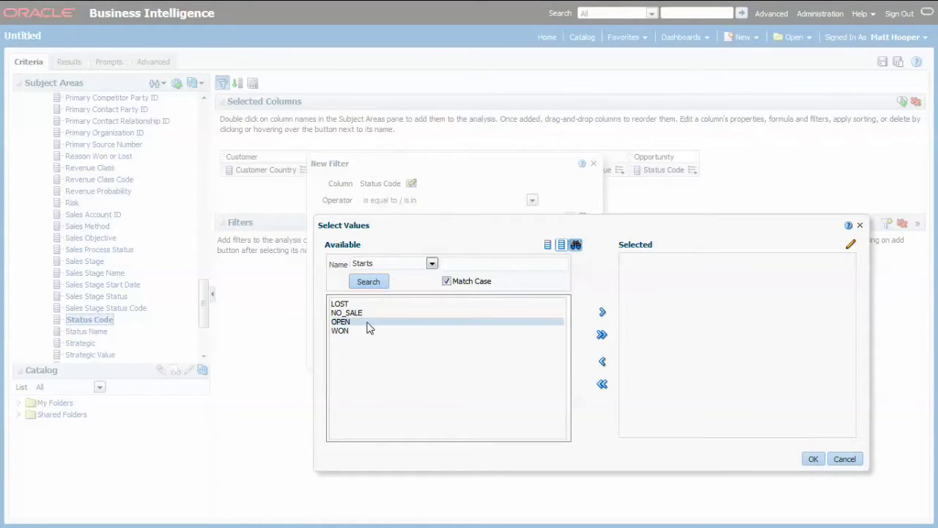
{"action": "left_click", "coordinate": [602, 313]}
{"action": "left_click", "coordinate": [812, 459]}
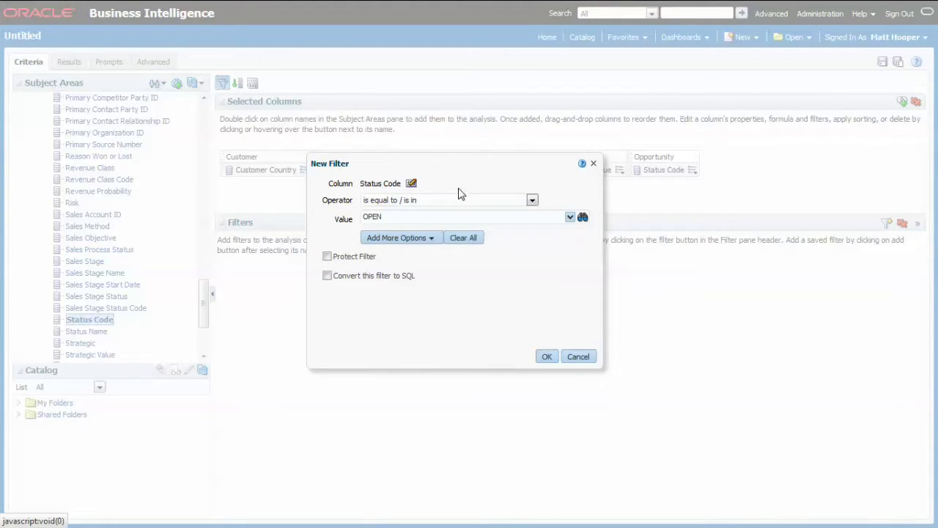
{"action": "left_click", "coordinate": [547, 357]}
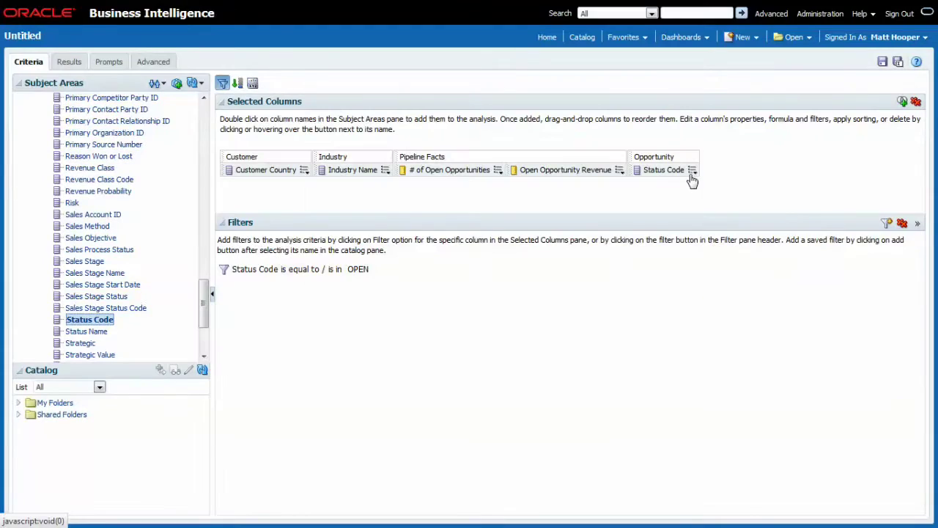
{"action": "mouse_move", "coordinate": [691, 180]}
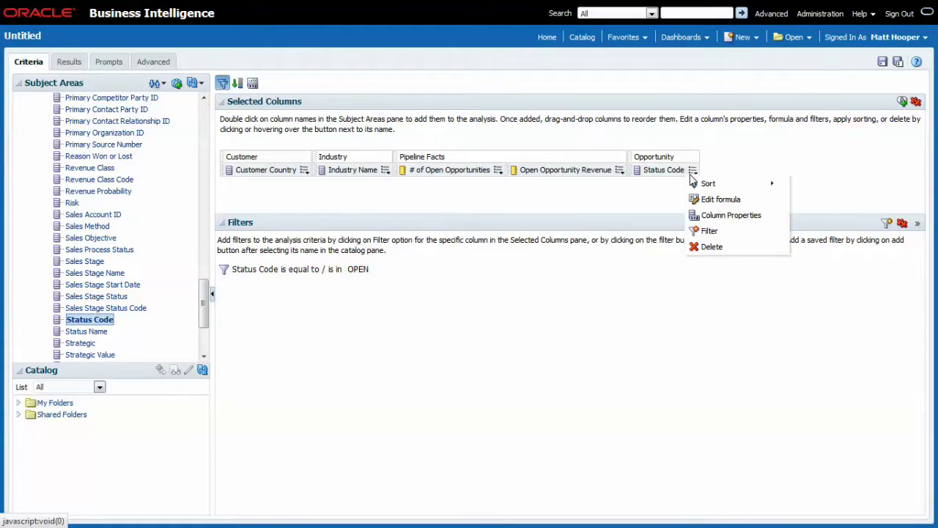
{"action": "left_click", "coordinate": [709, 247]}
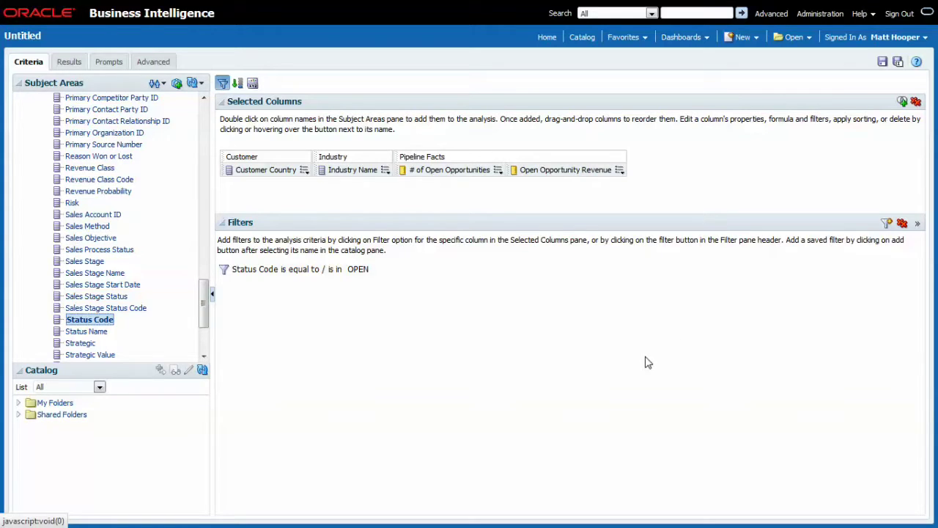
{"action": "left_click", "coordinate": [72, 62]}
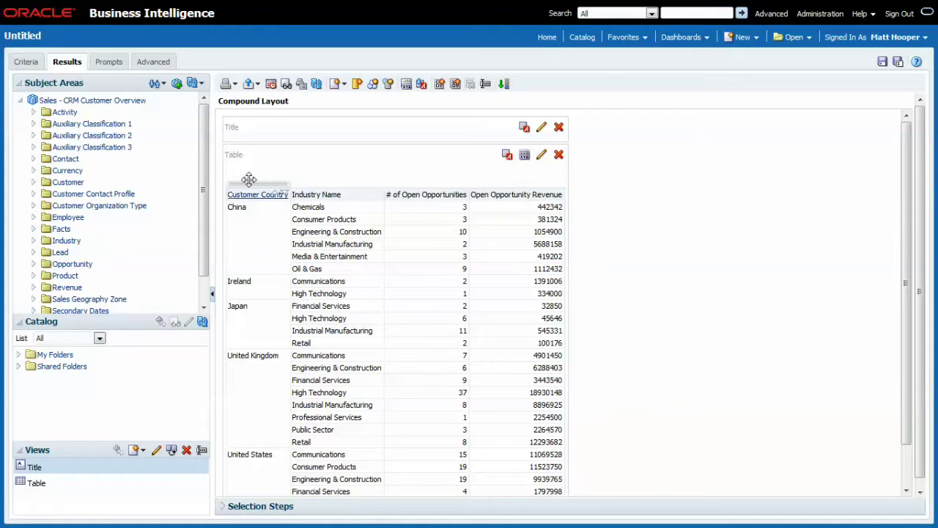
{"action": "left_click", "coordinate": [25, 63]}
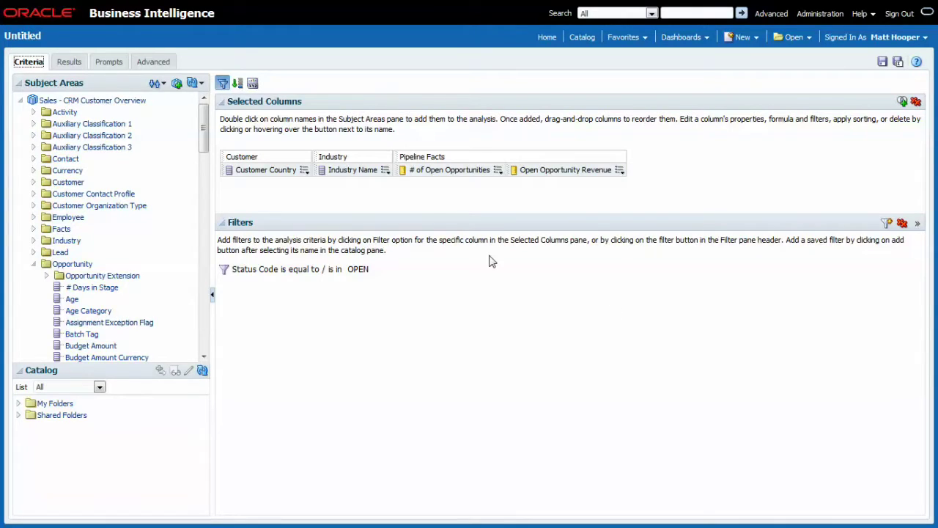
- Give the Customer Country cells a peach #FFCC99 background
{"action": "left_click", "coordinate": [304, 171]}
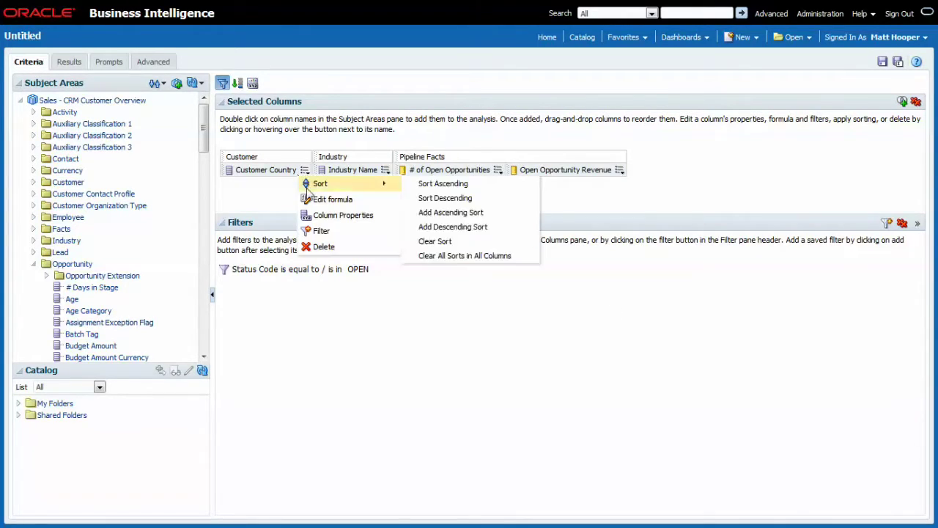
{"action": "left_click", "coordinate": [325, 217]}
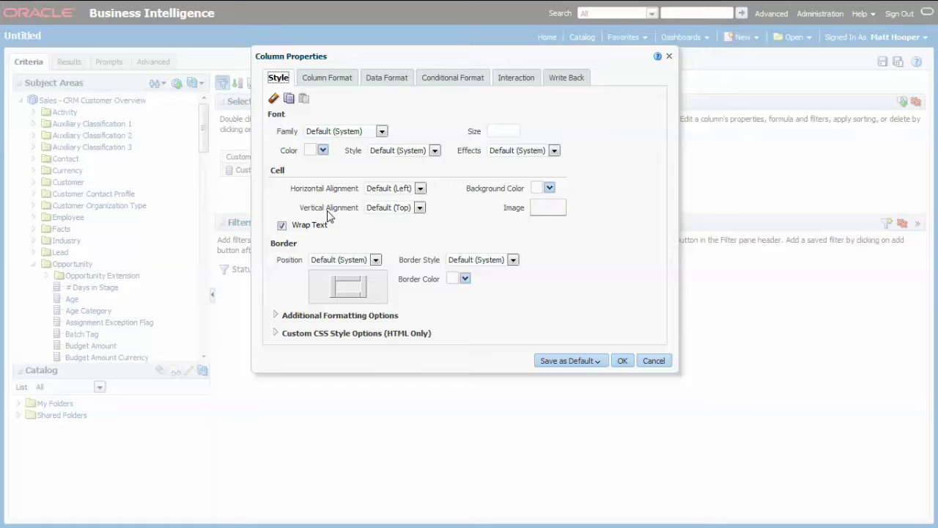
{"action": "left_click", "coordinate": [549, 188]}
{"action": "left_click", "coordinate": [656, 297]}
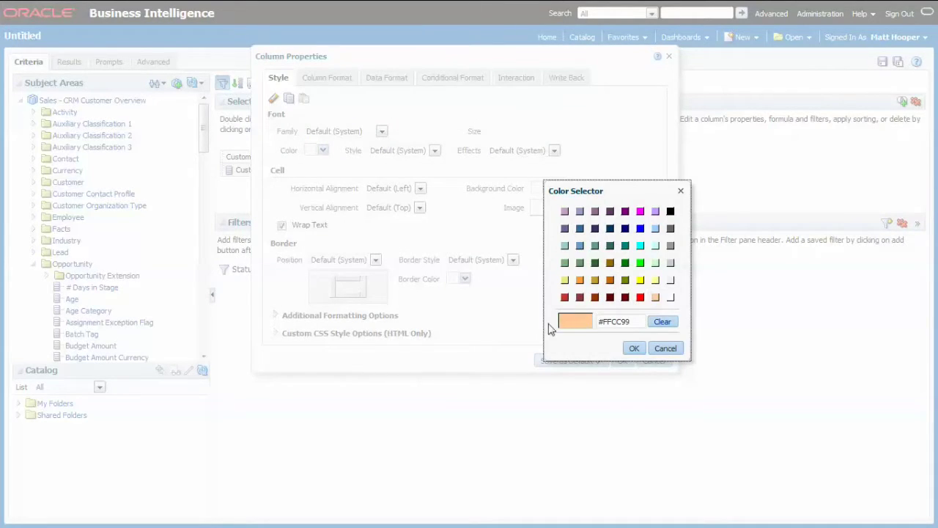
{"action": "left_click", "coordinate": [634, 349]}
- Set the Customer Country font to size 20 in red
{"action": "left_click", "coordinate": [501, 132]}
{"action": "type", "text": "20"}
{"action": "left_click", "coordinate": [585, 121]}
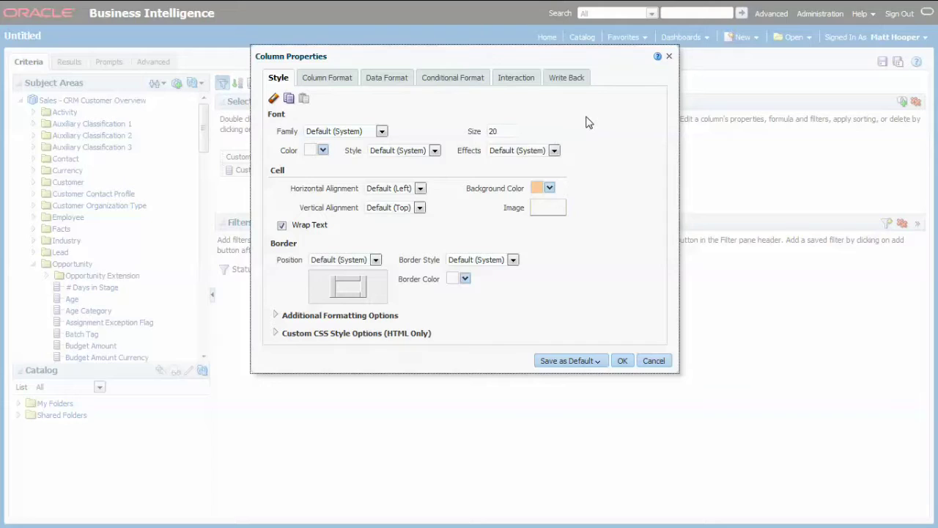
{"action": "left_click", "coordinate": [320, 151]}
{"action": "left_click", "coordinate": [413, 260]}
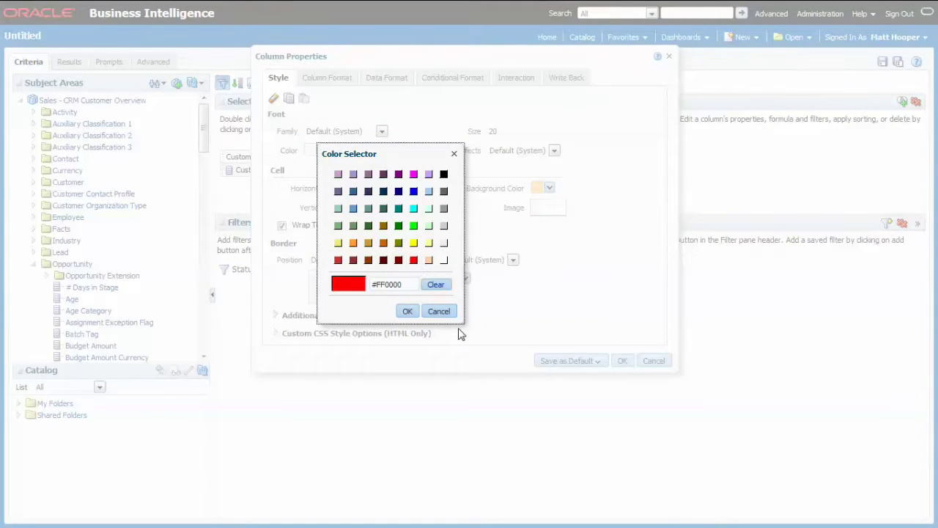
{"action": "left_click", "coordinate": [407, 311]}
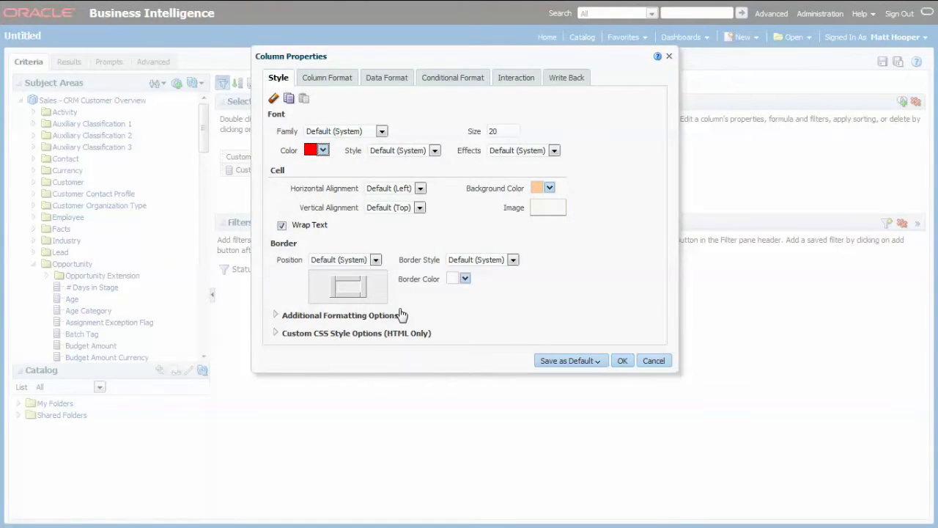
- Centre the country text vertically and horizontally, apply, and preview the results
{"action": "left_click", "coordinate": [399, 208]}
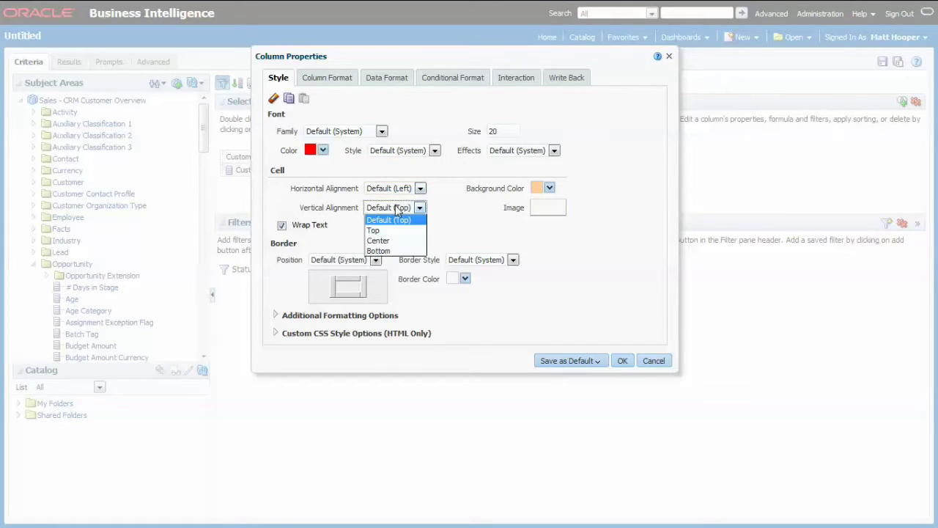
{"action": "left_click", "coordinate": [394, 241]}
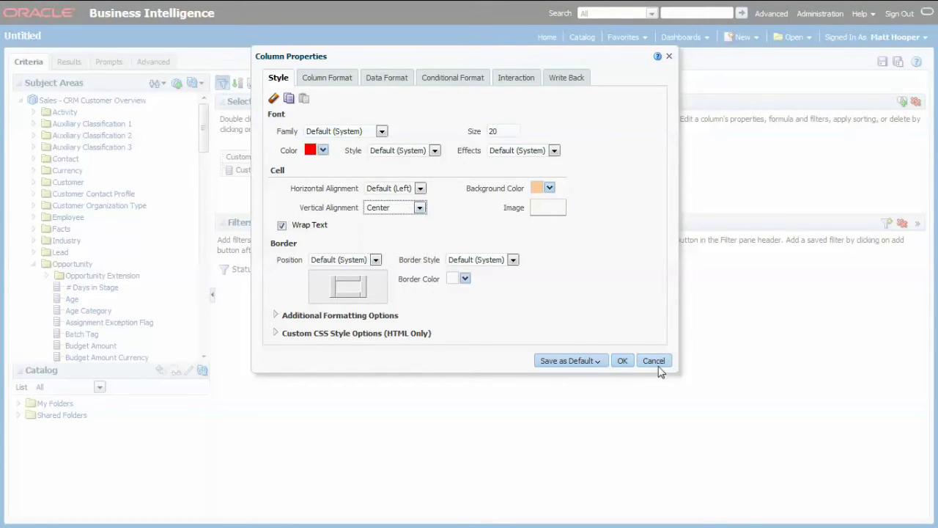
{"action": "left_click", "coordinate": [393, 190]}
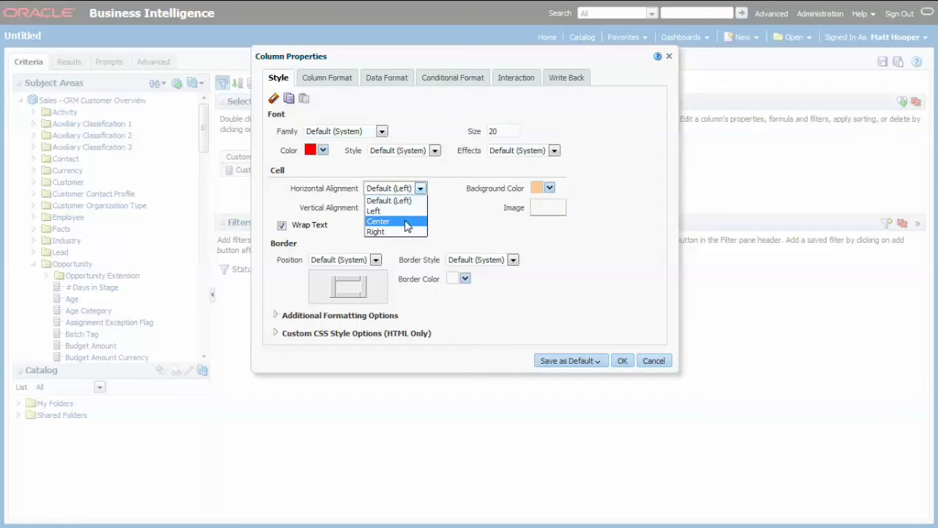
{"action": "left_click", "coordinate": [389, 222]}
{"action": "left_click", "coordinate": [624, 361]}
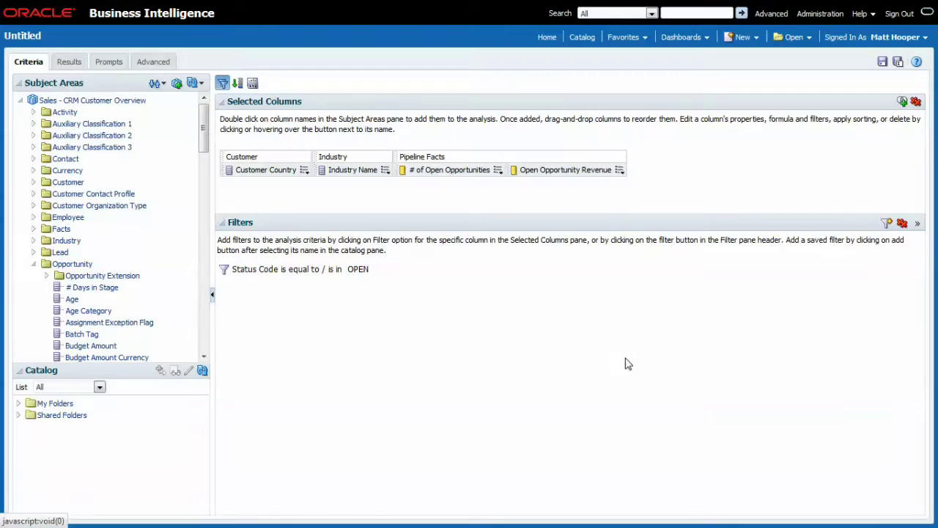
{"action": "left_click", "coordinate": [68, 63]}
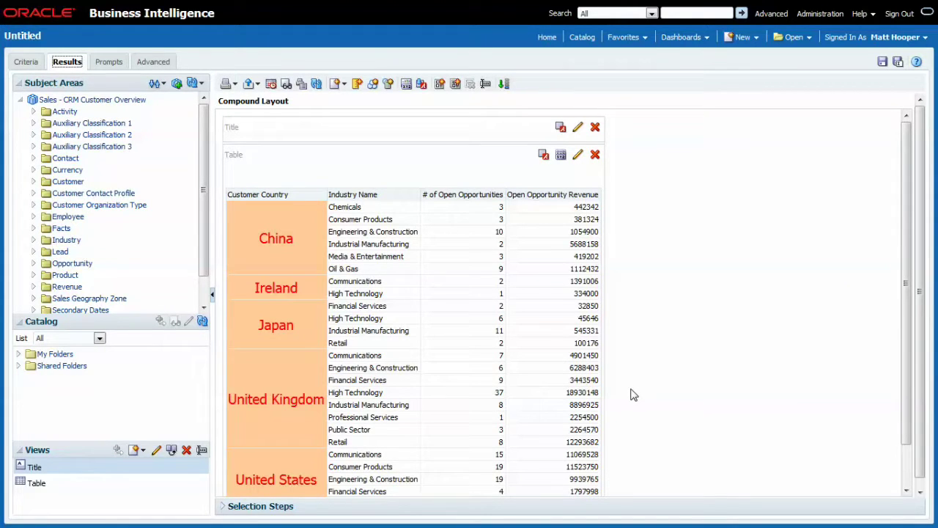
- Copy the cell format from the Customer Country column's properties
{"action": "left_click", "coordinate": [17, 63]}
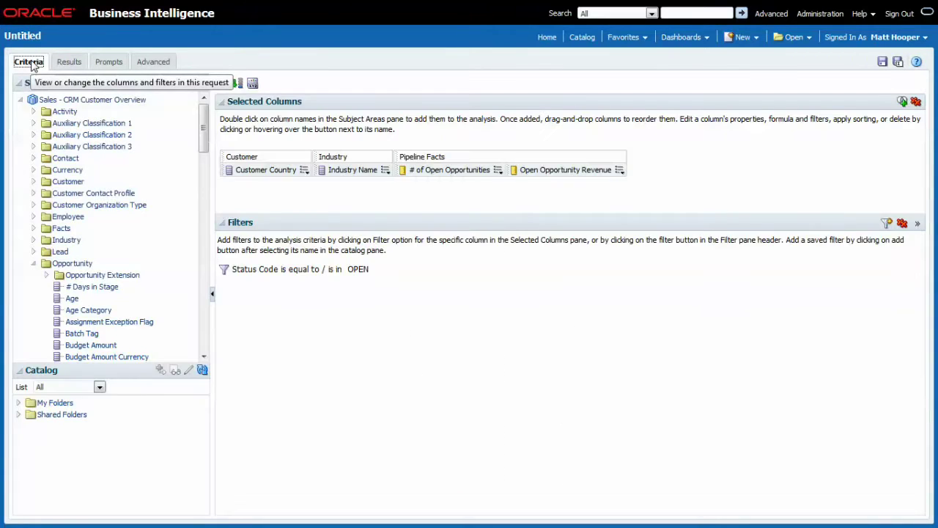
{"action": "mouse_move", "coordinate": [305, 170]}
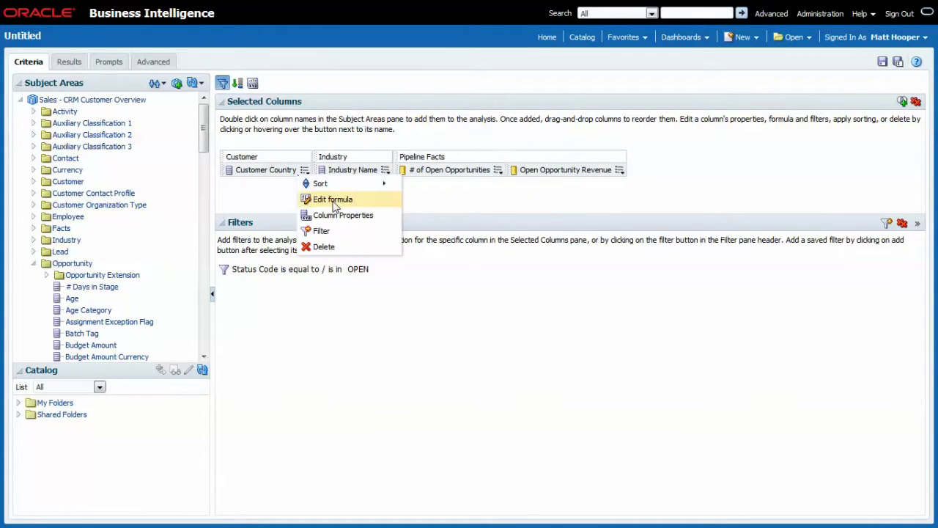
{"action": "left_click", "coordinate": [336, 218]}
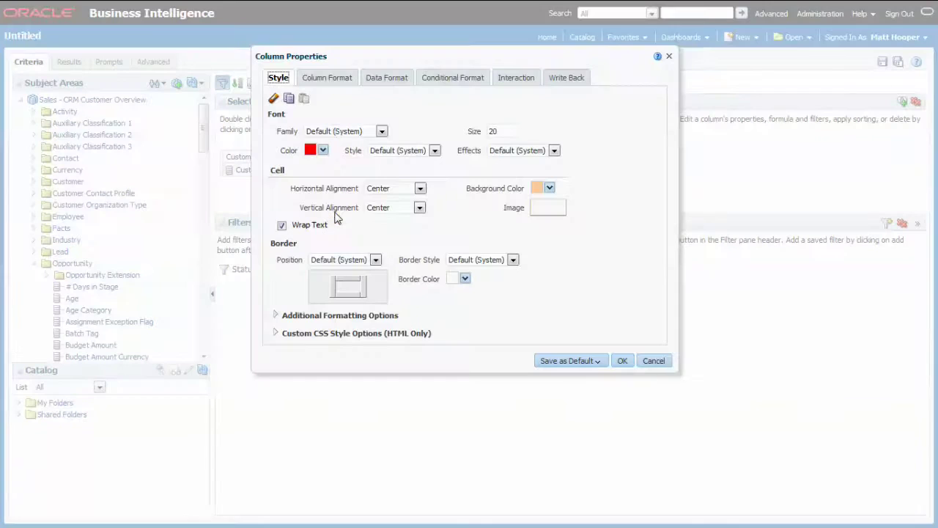
{"action": "left_click", "coordinate": [288, 100]}
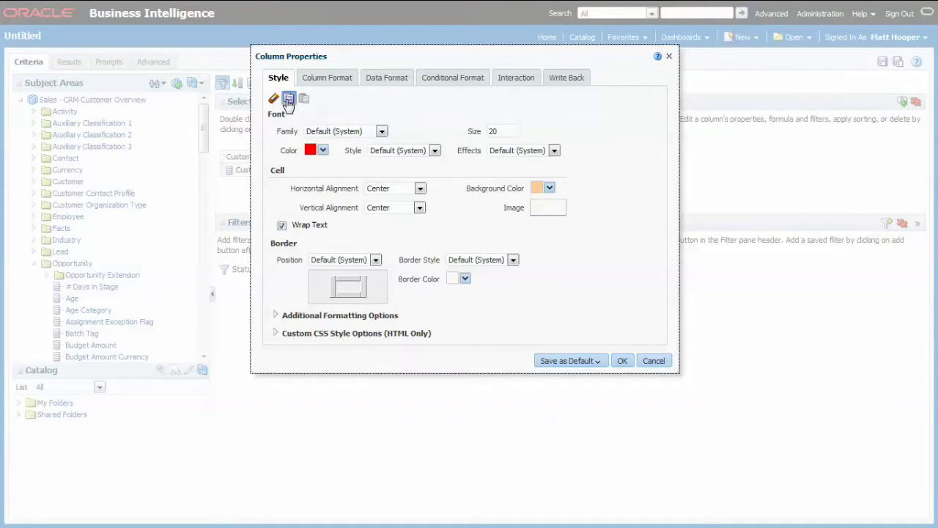
{"action": "left_click", "coordinate": [621, 360]}
- Paste the copied cell format onto Industry Name and view the results table
{"action": "left_click", "coordinate": [386, 169]}
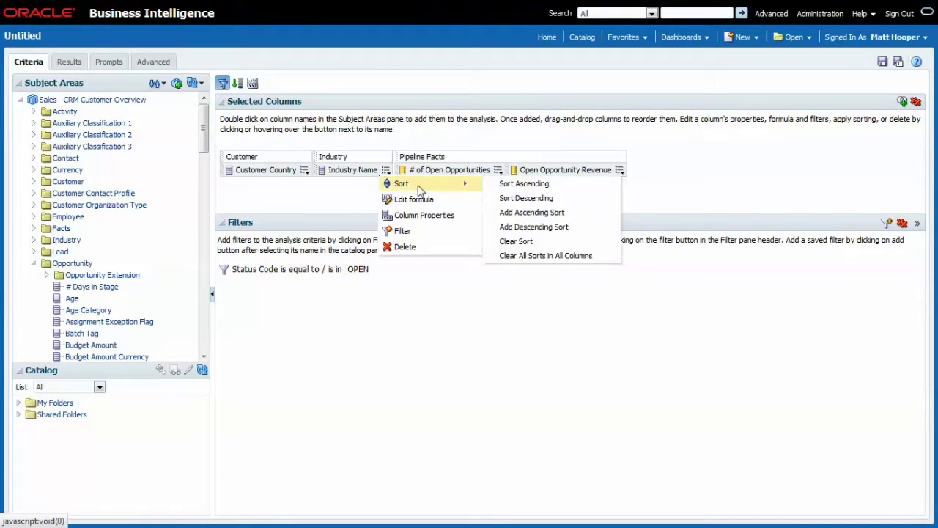
{"action": "left_click", "coordinate": [417, 216]}
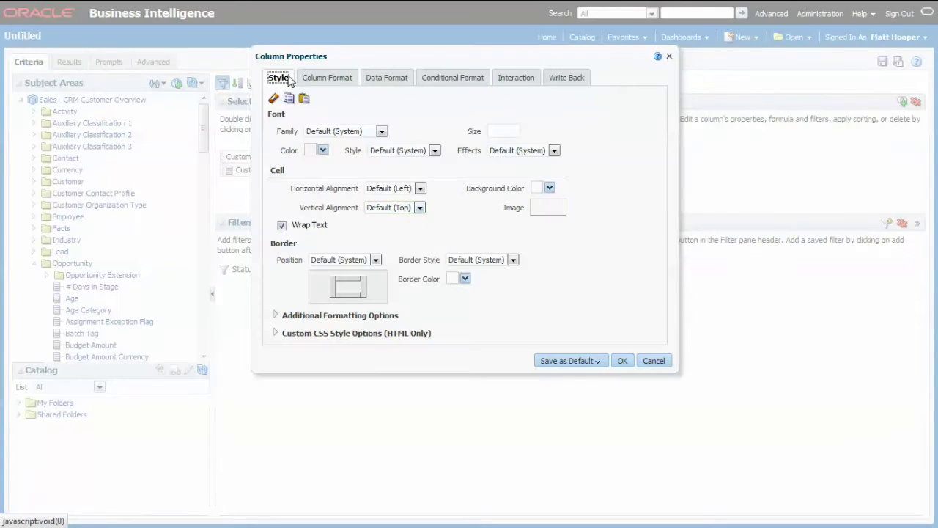
{"action": "left_click", "coordinate": [305, 100]}
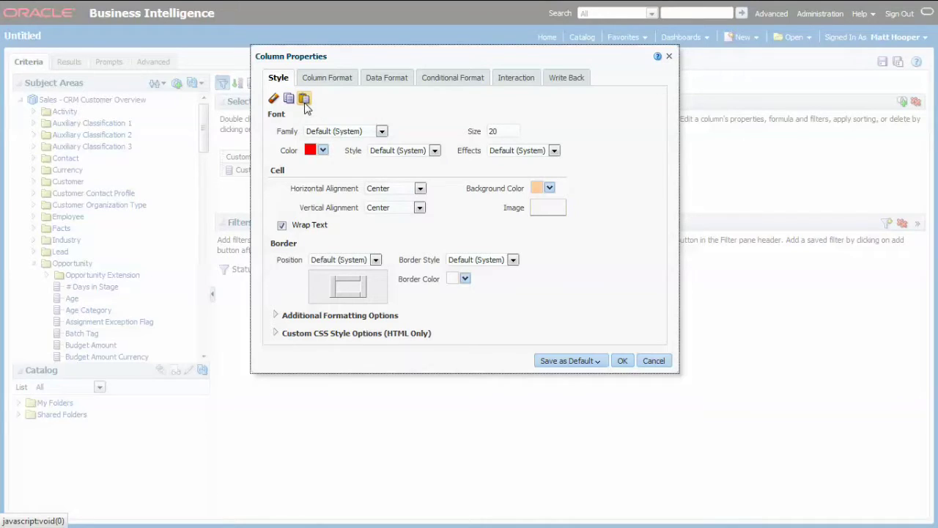
{"action": "left_click", "coordinate": [622, 361]}
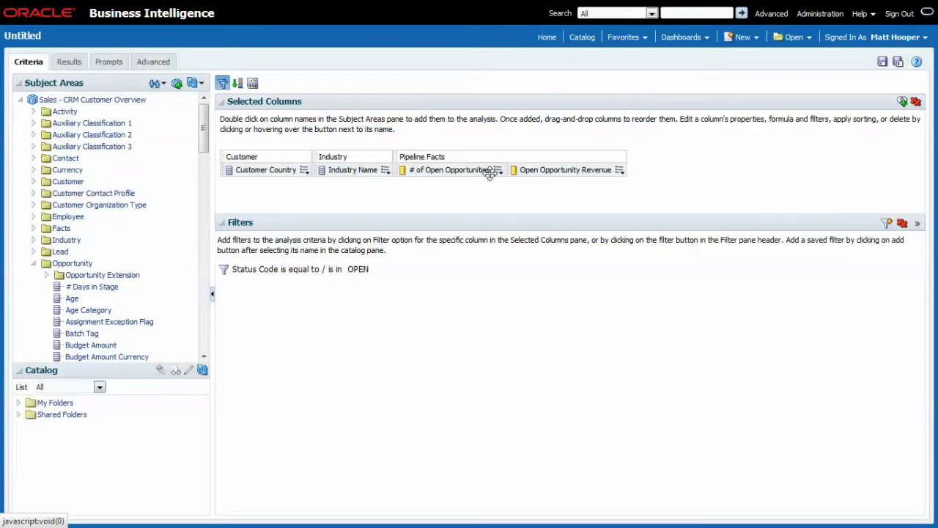
{"action": "left_click", "coordinate": [68, 62]}
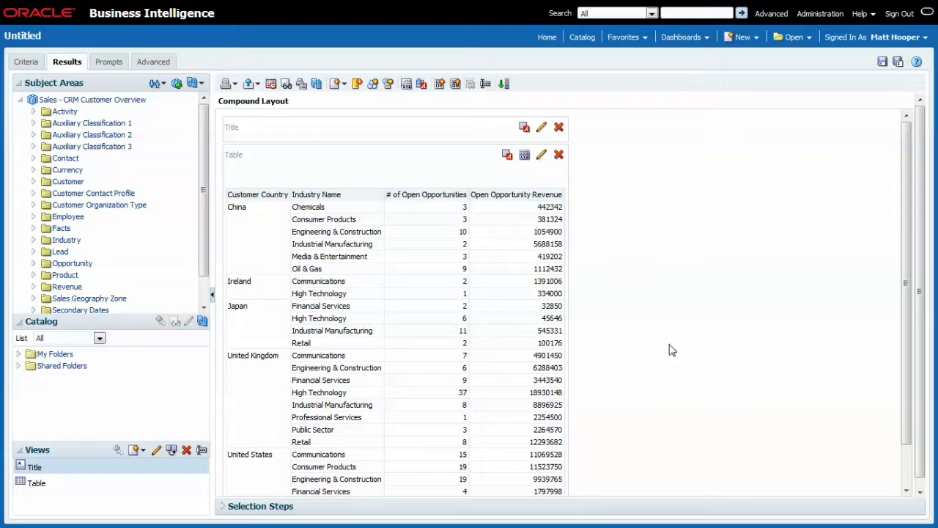
- Set the Customer Country values to repeat on every row
{"action": "left_click", "coordinate": [27, 61]}
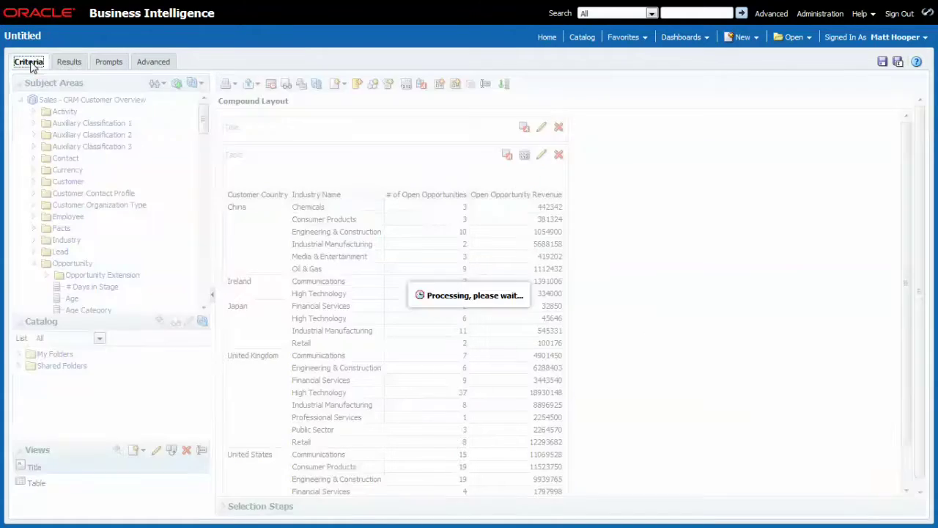
{"action": "left_click", "coordinate": [304, 170]}
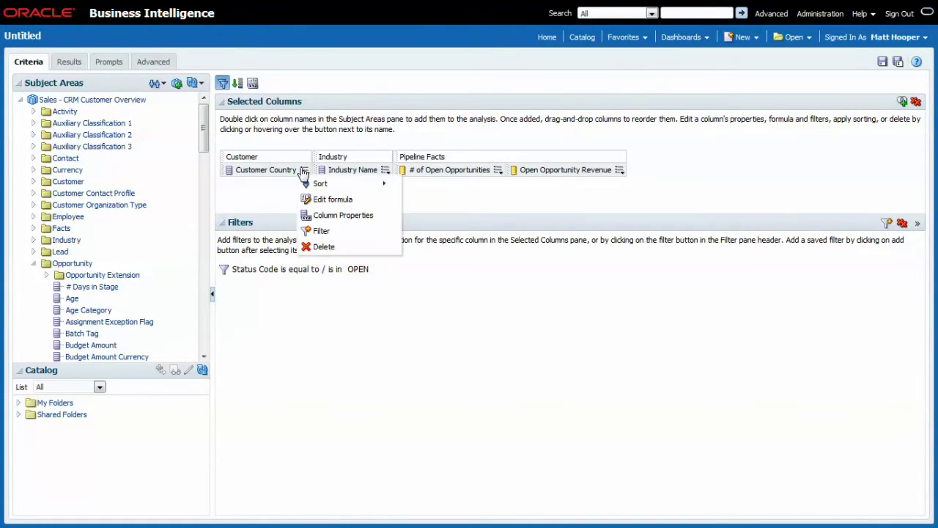
{"action": "left_click", "coordinate": [321, 214]}
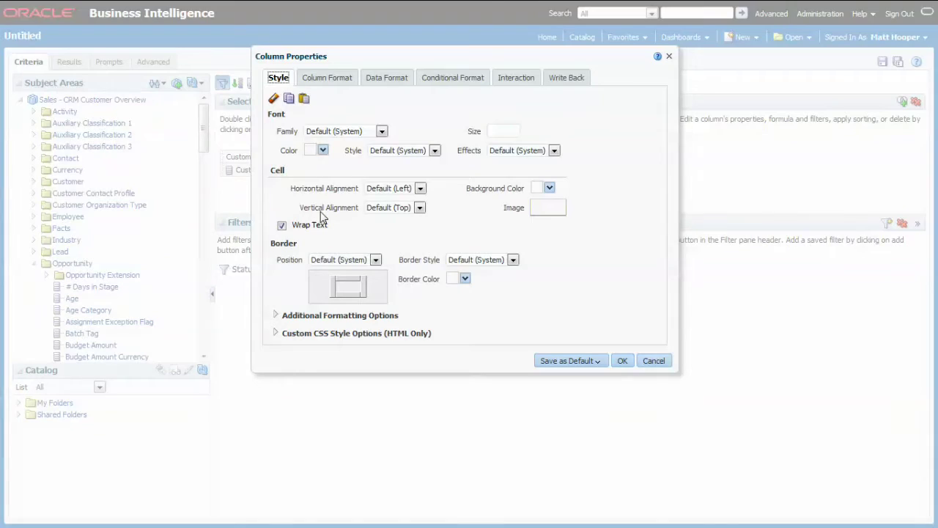
{"action": "left_click", "coordinate": [324, 80]}
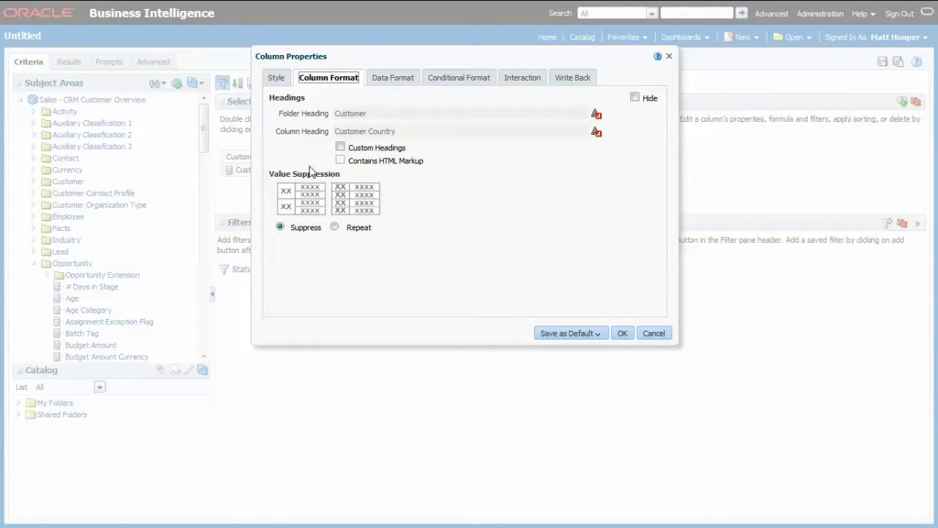
{"action": "left_click", "coordinate": [334, 228]}
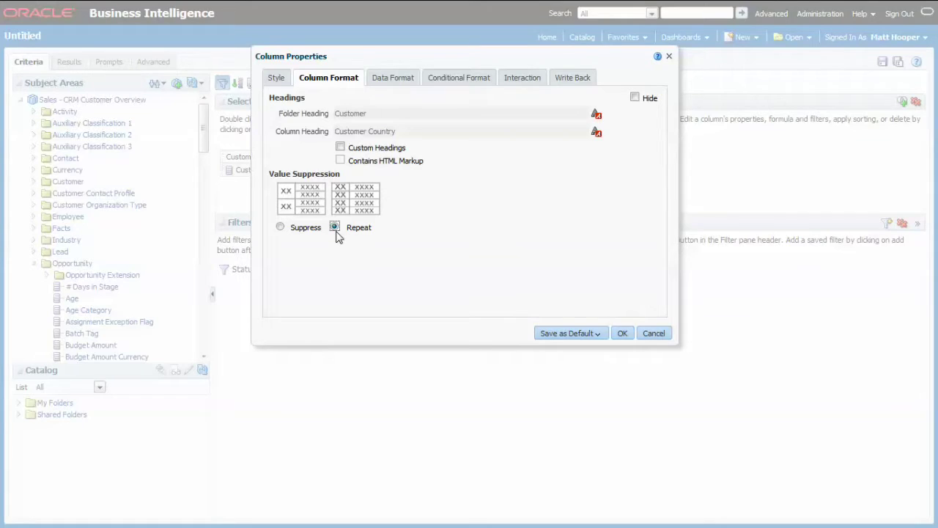
- Enable a custom heading and rename Customer Country to Country
{"action": "left_click", "coordinate": [340, 148]}
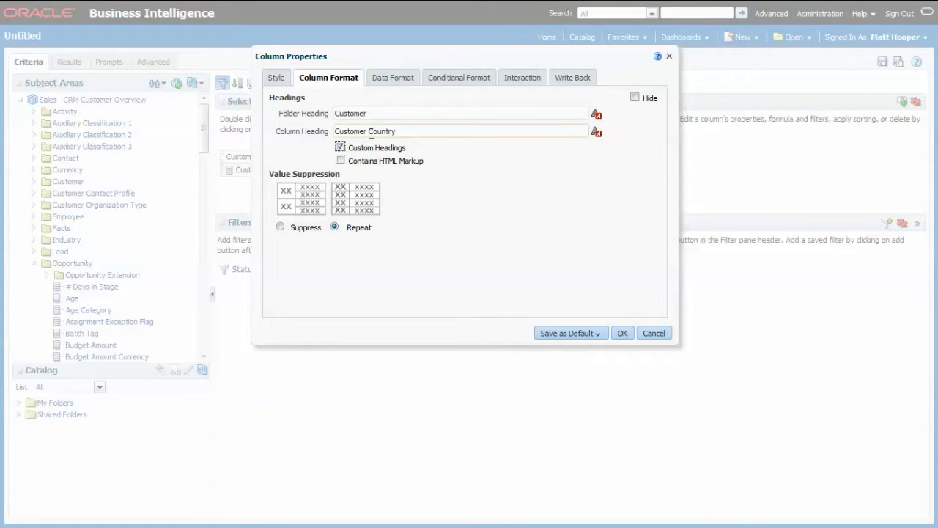
{"action": "left_click_drag", "start_coordinate": [371, 133], "coordinate": [268, 129]}
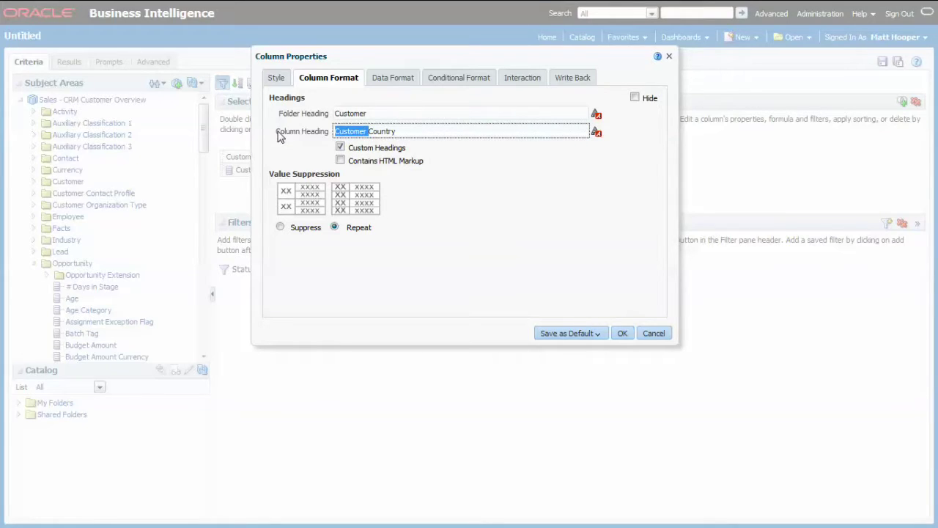
{"action": "key", "text": "BackSpace"}
{"action": "left_click", "coordinate": [510, 186]}
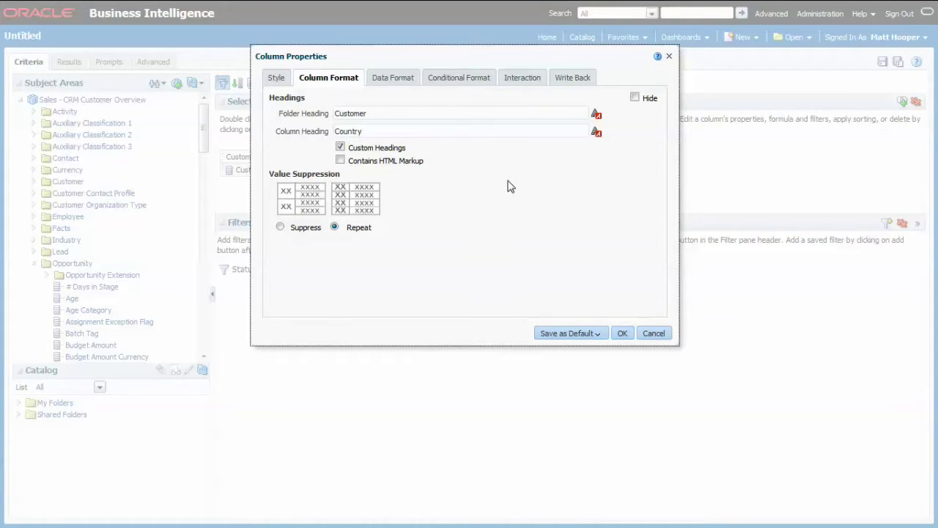
- Make the Country heading text red and save the column properties
{"action": "left_click", "coordinate": [596, 135]}
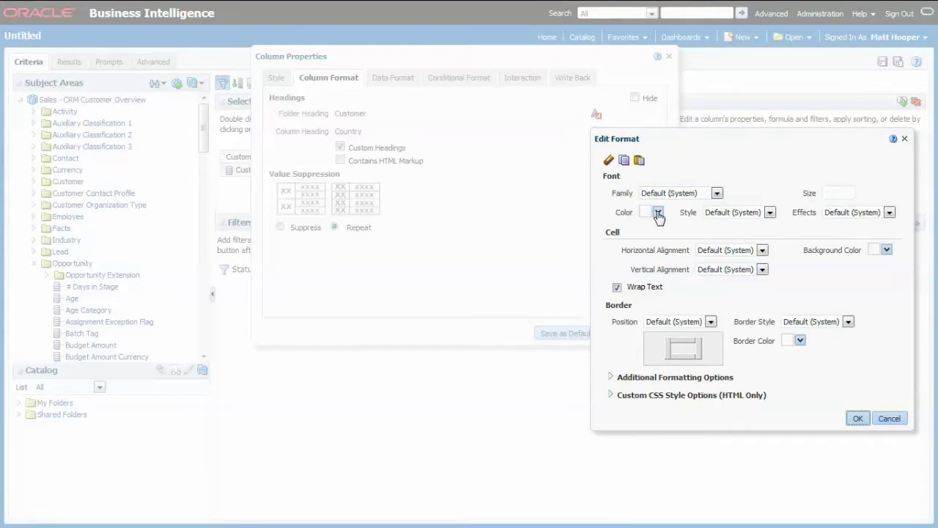
{"action": "left_click", "coordinate": [657, 211]}
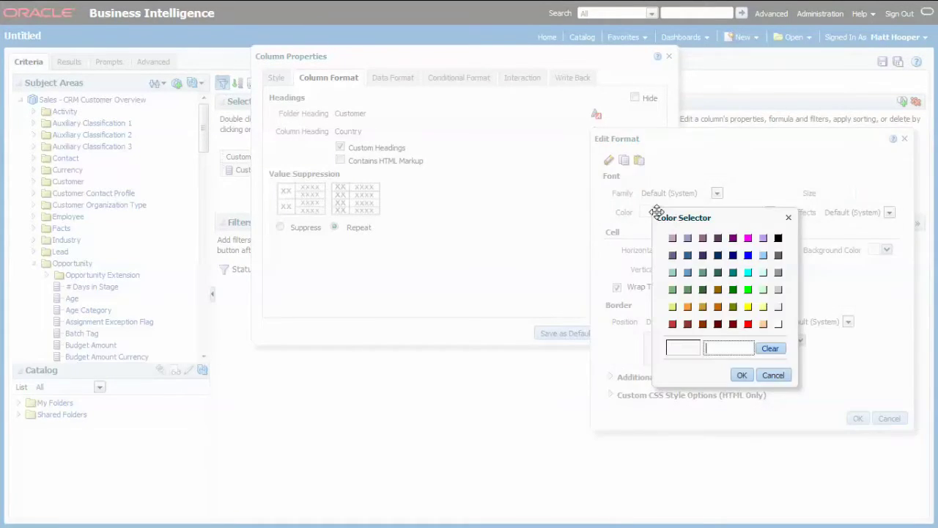
{"action": "left_click", "coordinate": [748, 323]}
{"action": "left_click", "coordinate": [742, 374]}
{"action": "left_click", "coordinate": [858, 418]}
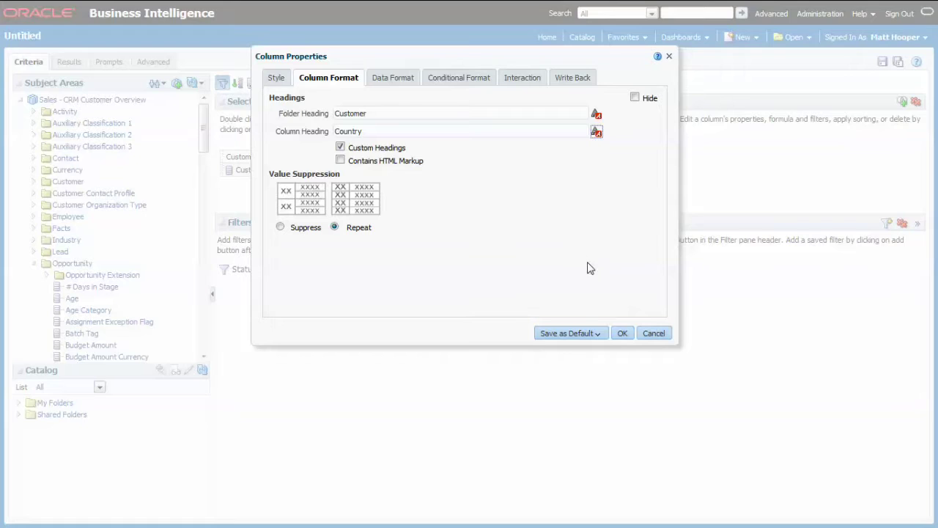
{"action": "left_click", "coordinate": [622, 333]}
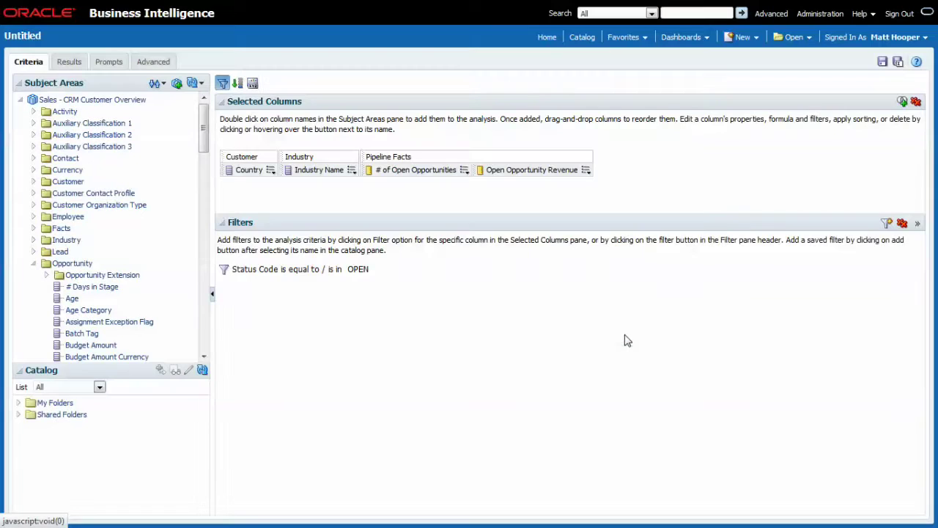
- Show the results table with the first column headed Country
{"action": "left_click", "coordinate": [68, 63]}
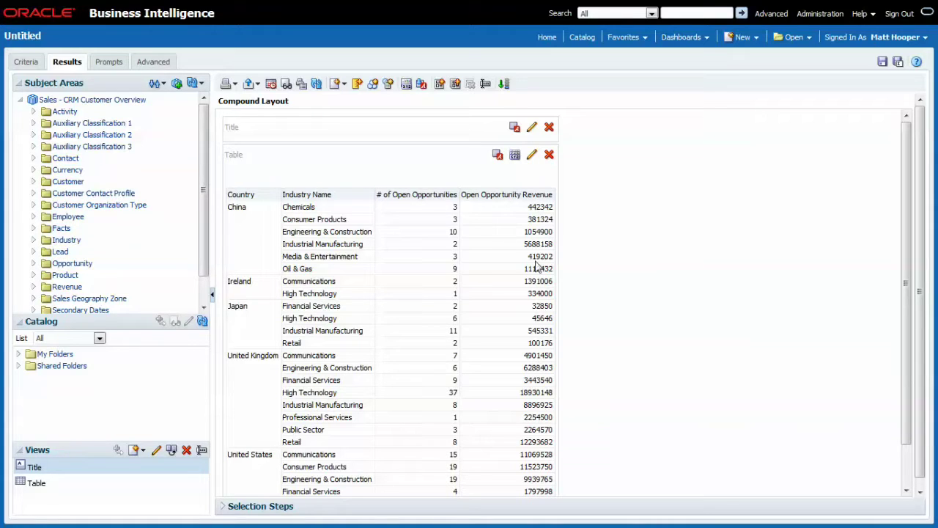
- Override Open Opportunity Revenue's data format as Currency with the User's Preferred Currency symbol
{"action": "left_click", "coordinate": [22, 61]}
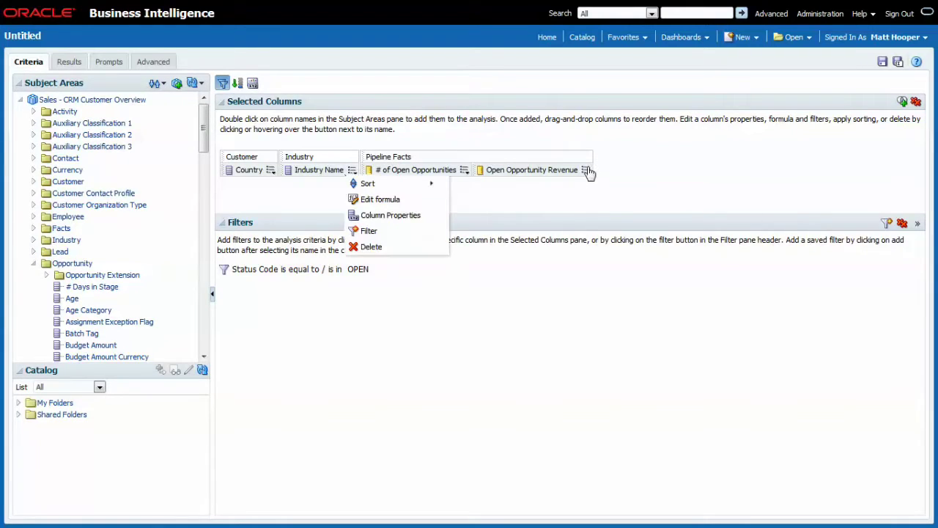
{"action": "mouse_move", "coordinate": [588, 174]}
{"action": "left_click", "coordinate": [612, 217]}
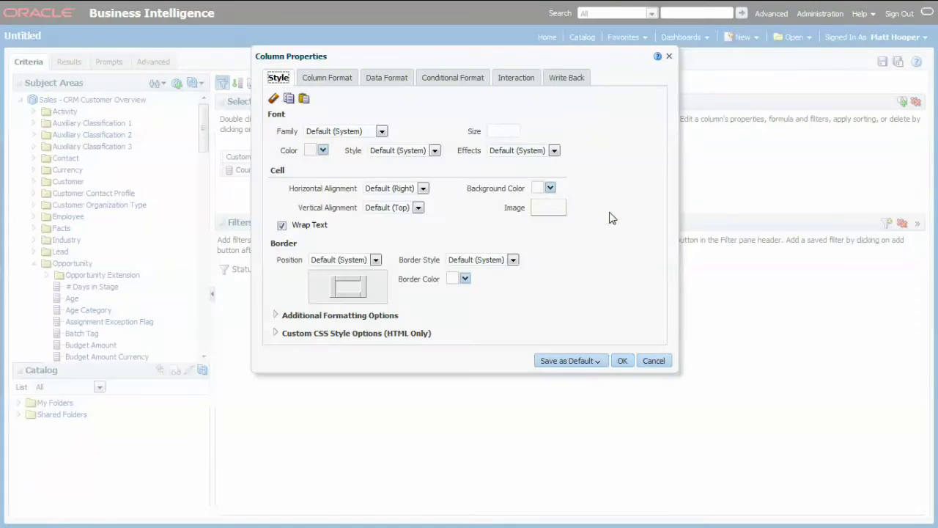
{"action": "left_click", "coordinate": [389, 82]}
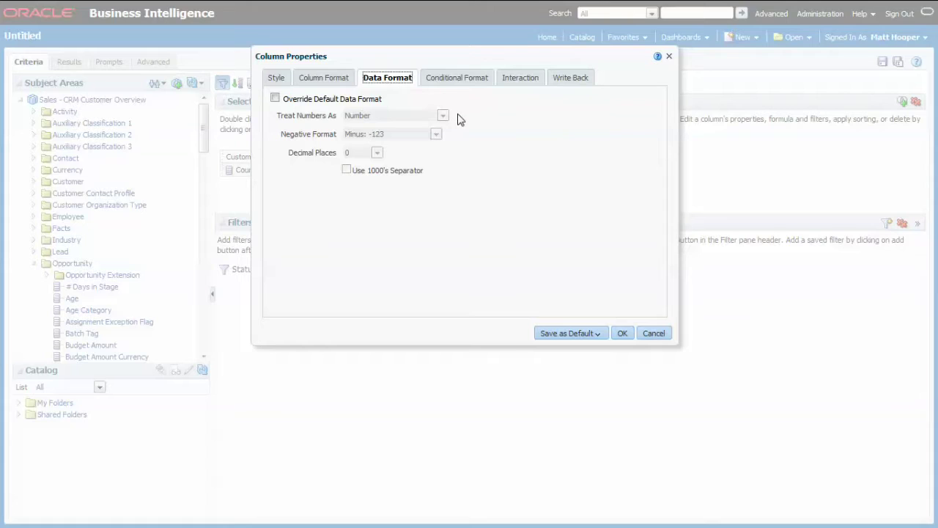
{"action": "left_click", "coordinate": [275, 98]}
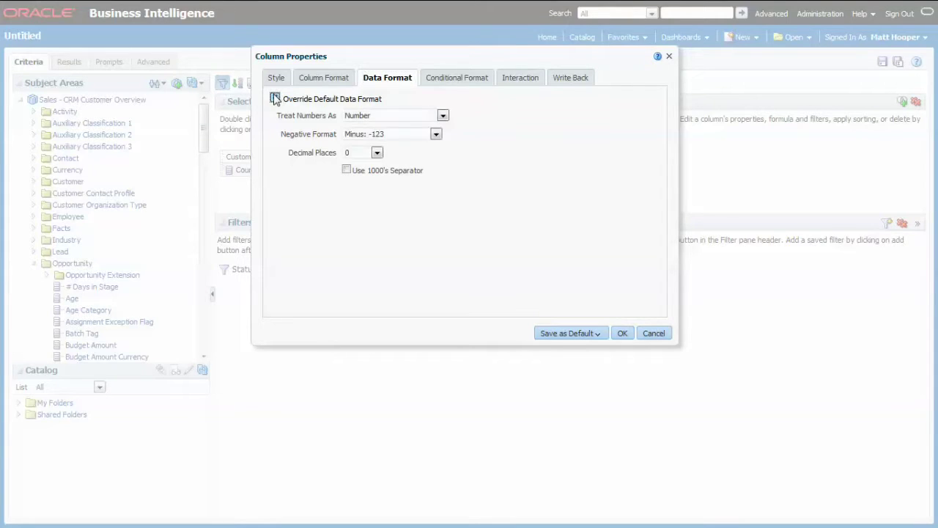
{"action": "left_click", "coordinate": [386, 115]}
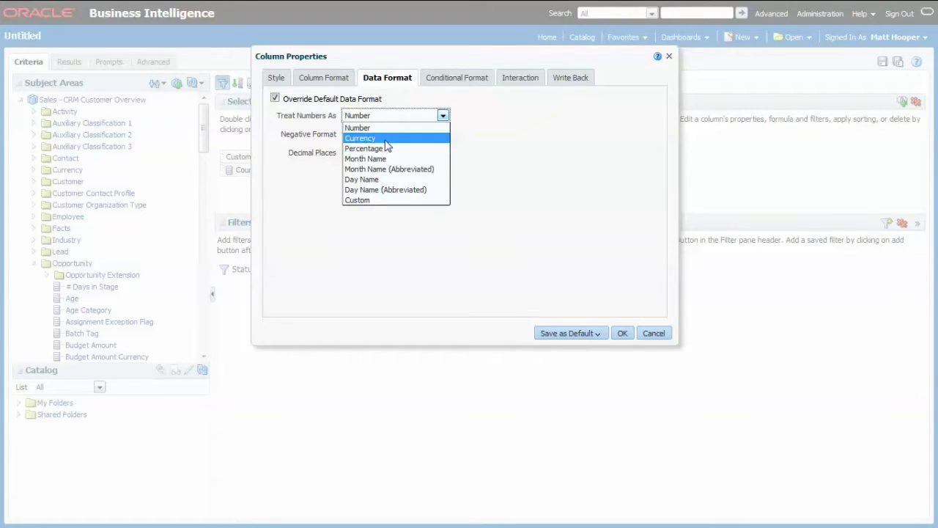
{"action": "left_click", "coordinate": [385, 140]}
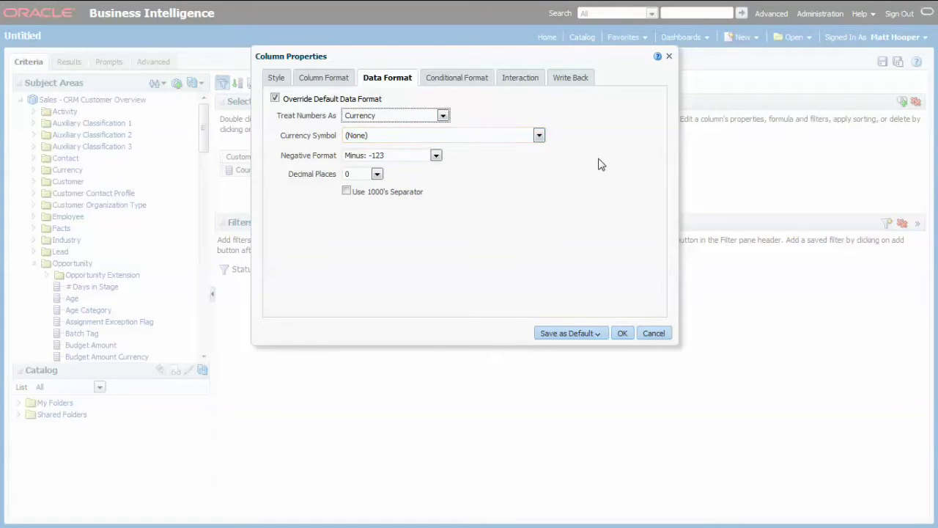
{"action": "left_click", "coordinate": [539, 137]}
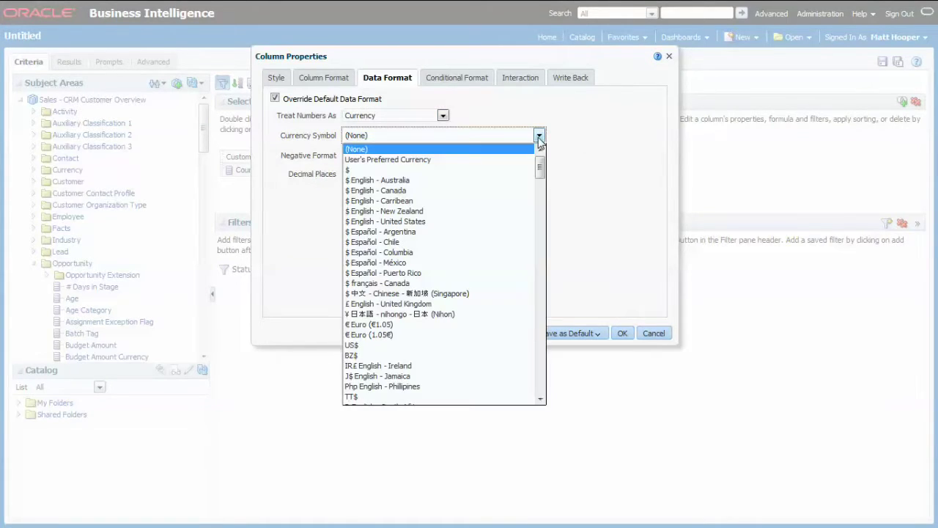
{"action": "left_click", "coordinate": [504, 159]}
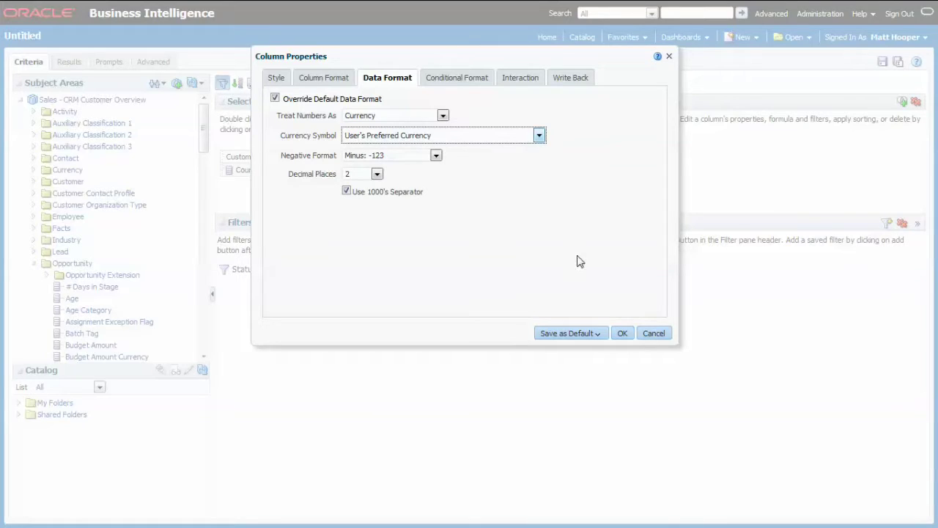
{"action": "left_click", "coordinate": [622, 333]}
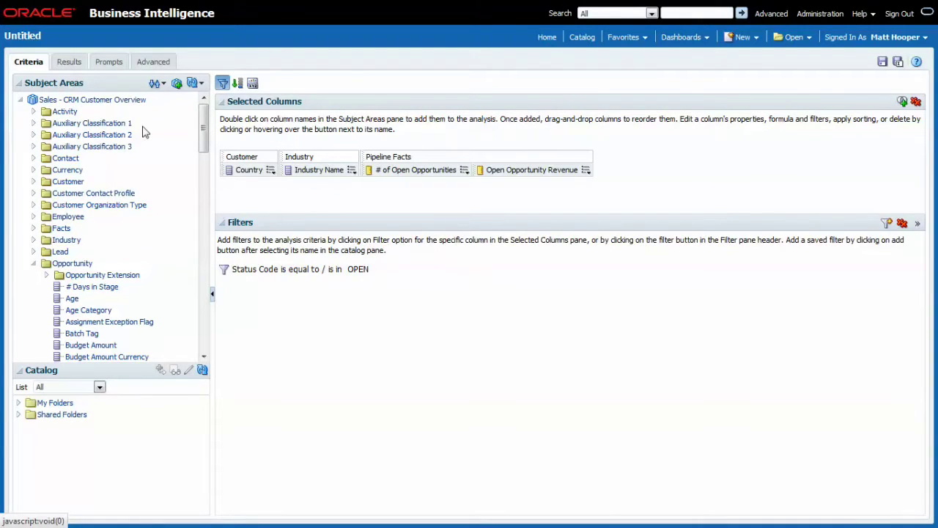
- Display the results for 'open oppties per countty and industry' with its revenue table
{"action": "left_click", "coordinate": [69, 62]}
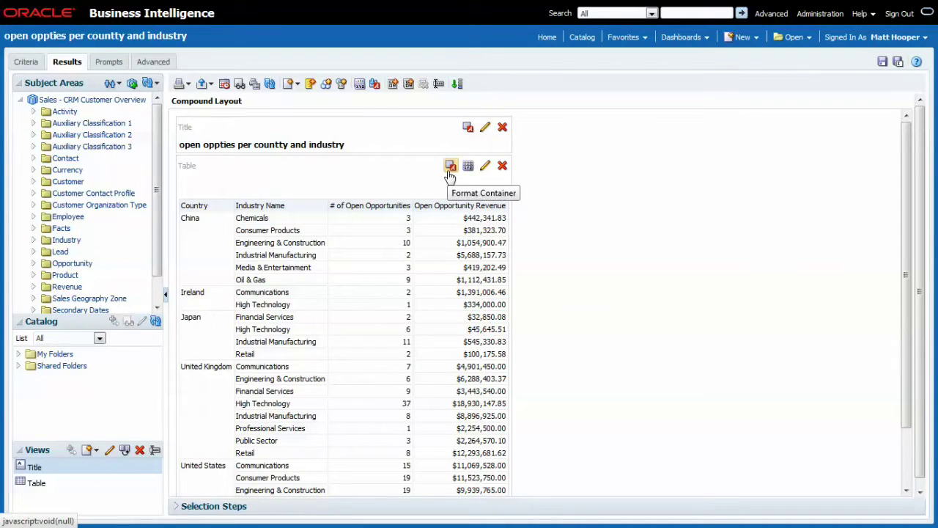
{"action": "left_click", "coordinate": [450, 167]}
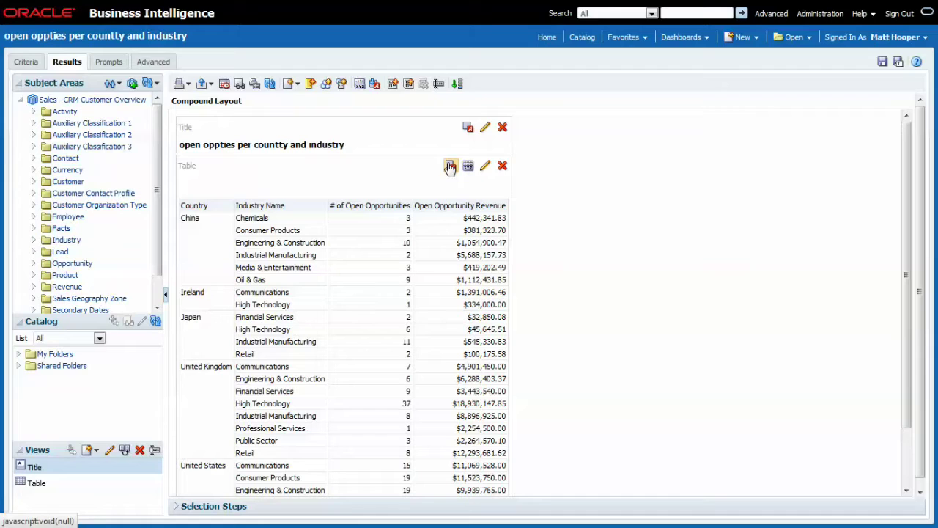
{"action": "left_click", "coordinate": [451, 167]}
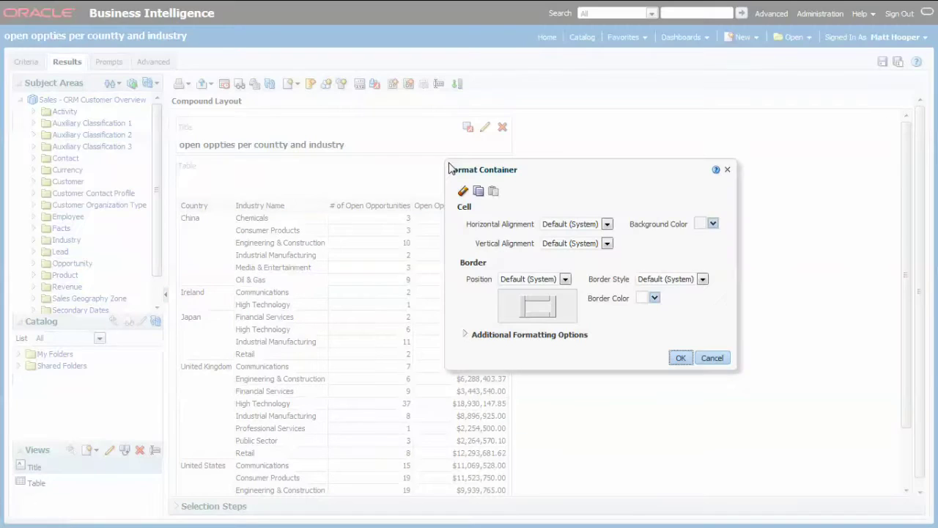
{"action": "left_click", "coordinate": [712, 224]}
{"action": "left_click", "coordinate": [807, 334]}
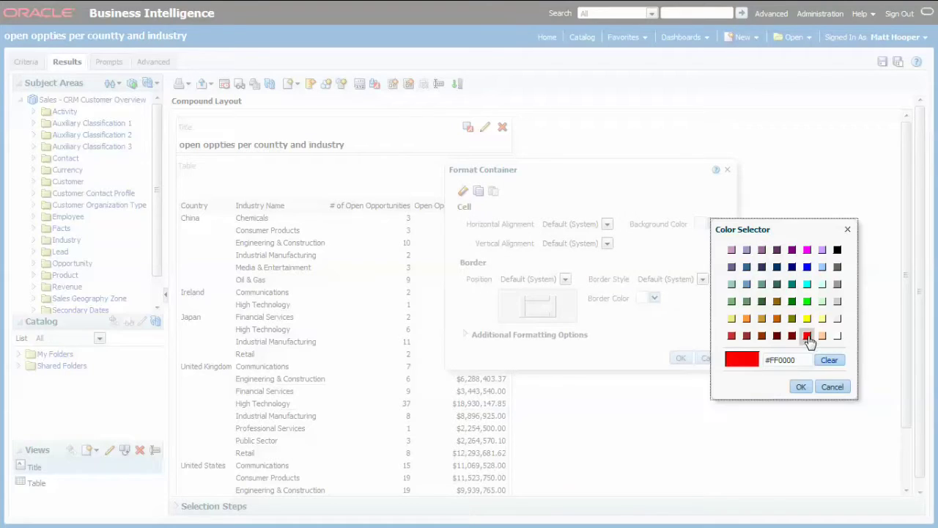
{"action": "left_click", "coordinate": [803, 387]}
{"action": "left_click", "coordinate": [681, 358]}
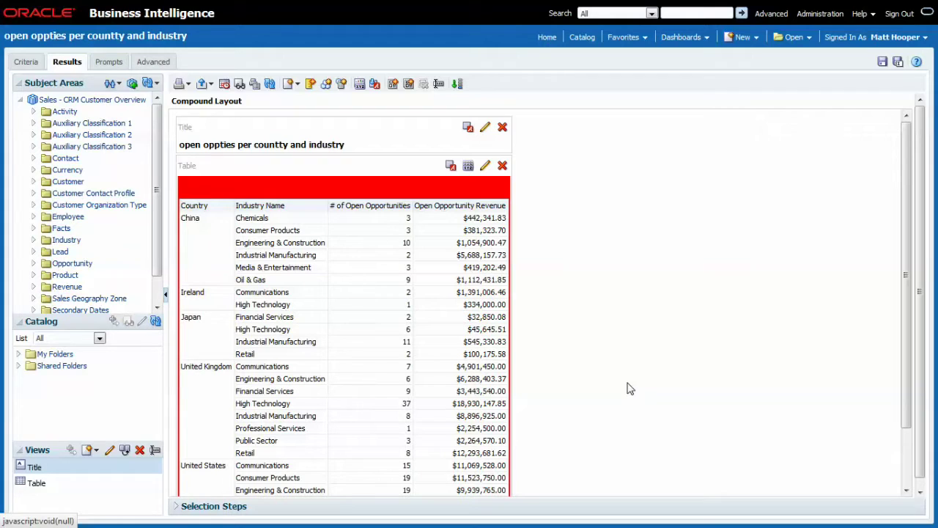
{"action": "left_click", "coordinate": [449, 170]}
{"action": "left_click", "coordinate": [710, 221]}
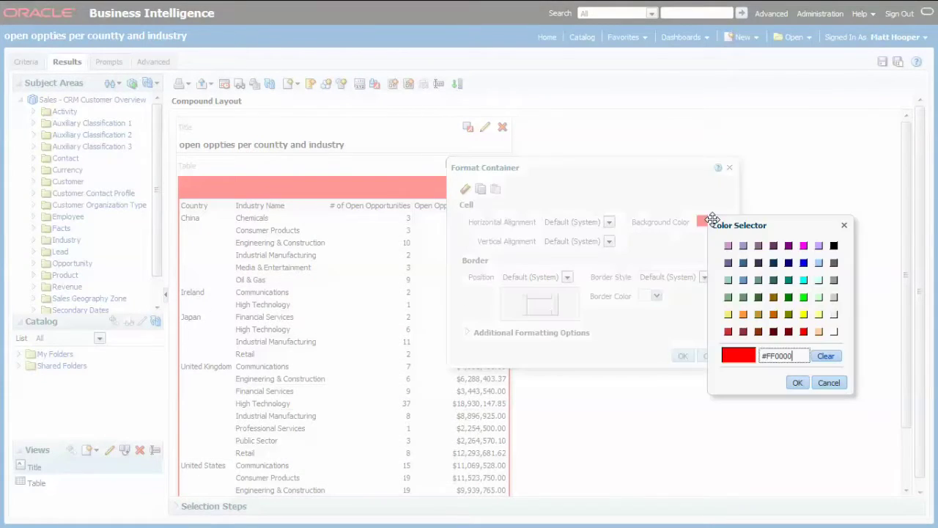
{"action": "left_click", "coordinate": [825, 356]}
{"action": "left_click", "coordinate": [797, 382]}
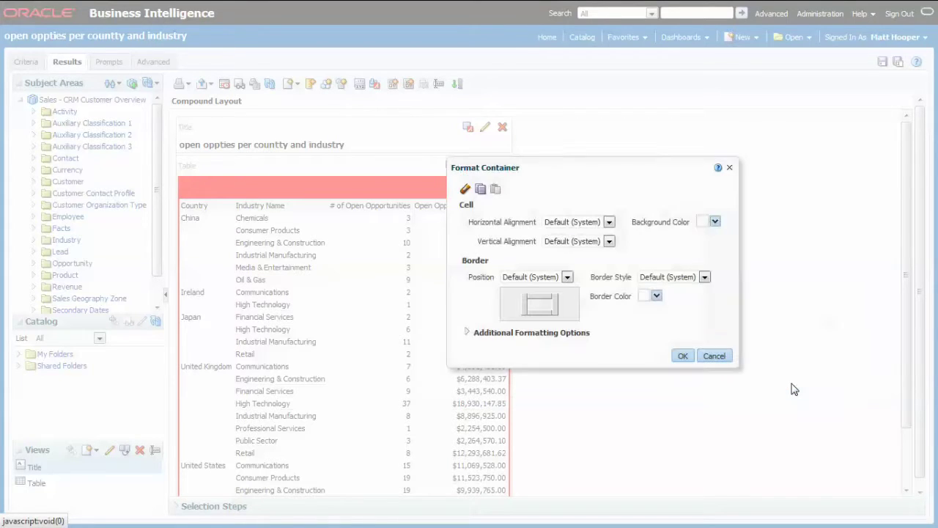
{"action": "left_click", "coordinate": [682, 356]}
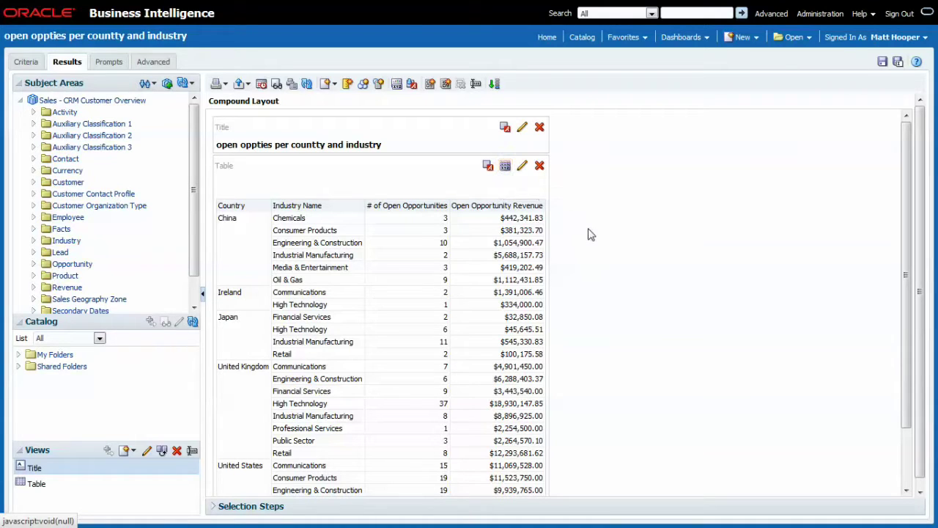
- Scroll down the results and show the next page of table rows
{"action": "scroll", "coordinate": [591, 235], "scroll_direction": "down", "scroll_amount": 1}
{"action": "scroll", "coordinate": [592, 235], "scroll_direction": "down", "scroll_amount": 1}
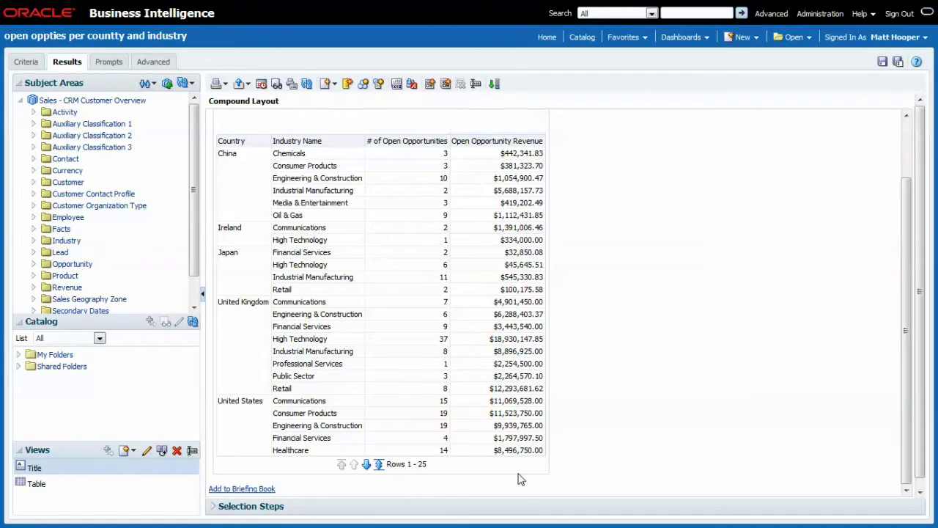
{"action": "left_click", "coordinate": [368, 468]}
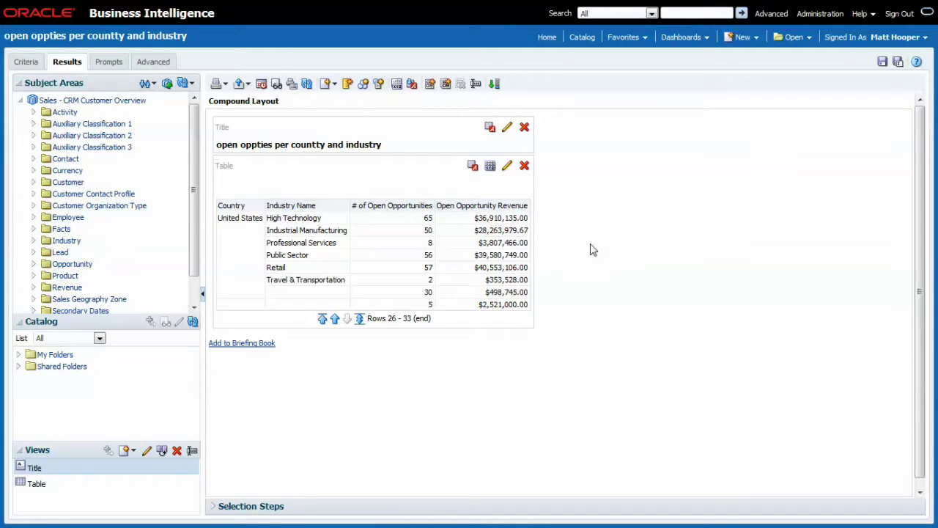
- Put the table's paging controls on Top with 10 rows per page, then page forward
{"action": "left_click", "coordinate": [490, 168]}
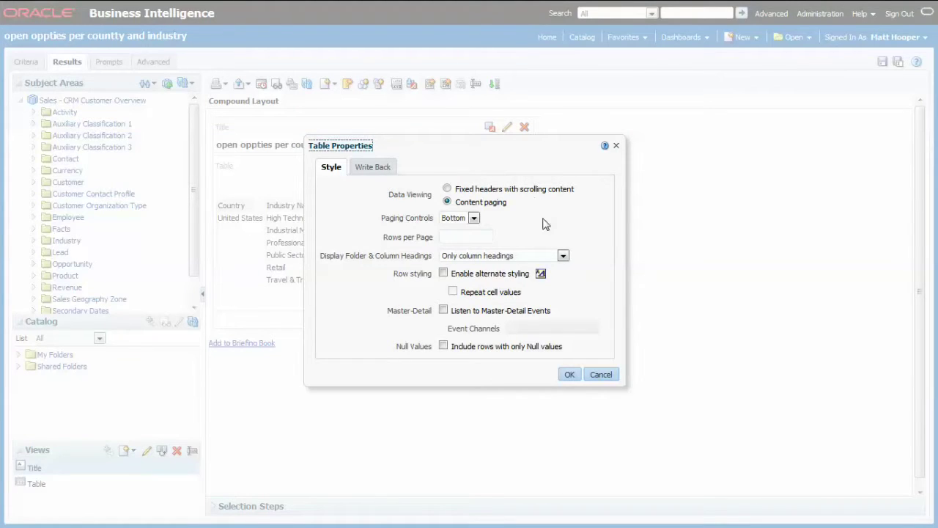
{"action": "left_click_drag", "start_coordinate": [483, 147], "coordinate": [757, 169]}
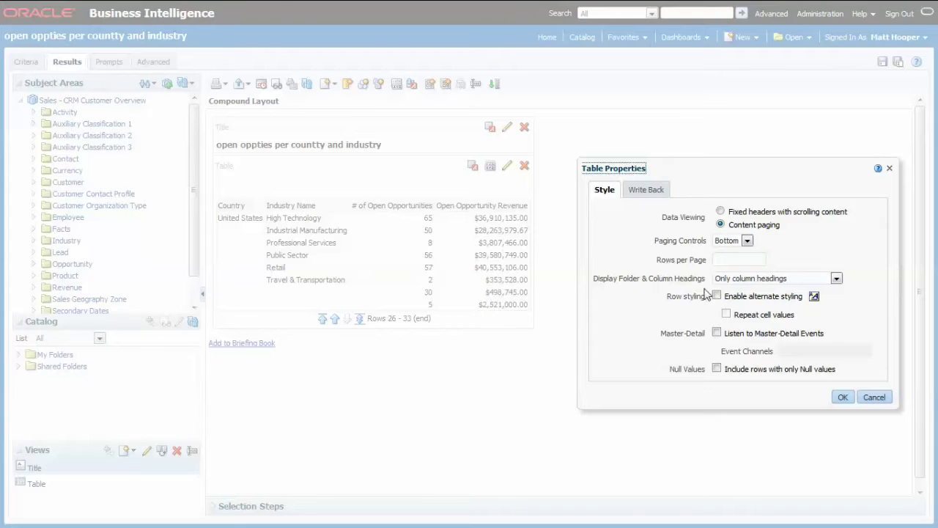
{"action": "left_click", "coordinate": [747, 241]}
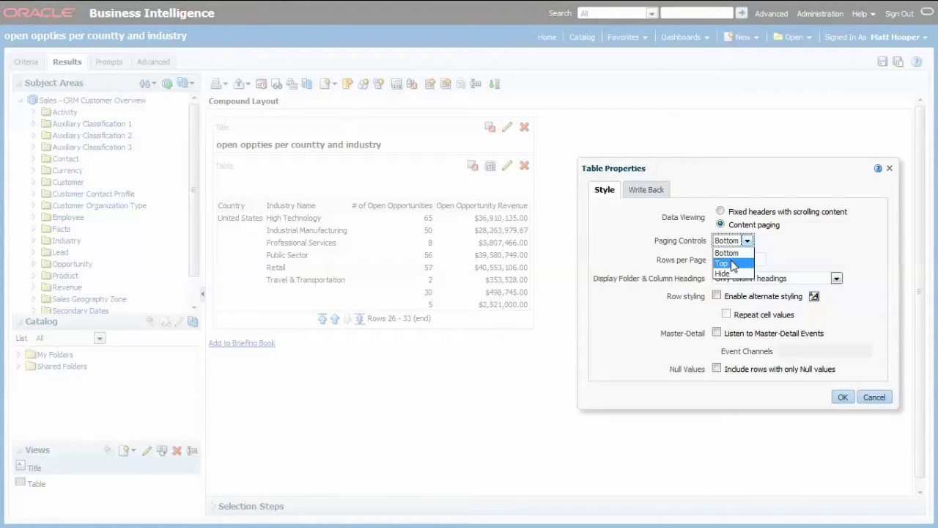
{"action": "left_click", "coordinate": [731, 263]}
{"action": "left_click", "coordinate": [731, 260]}
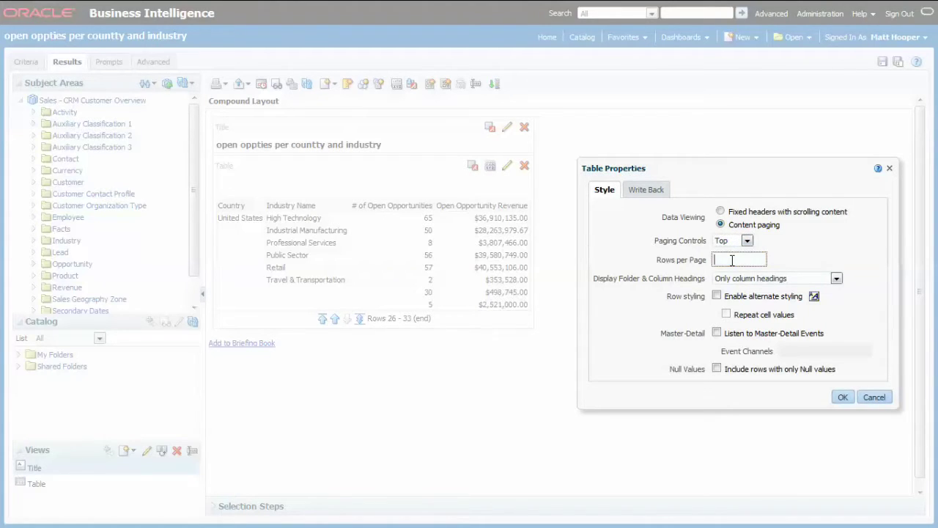
{"action": "type", "text": "10"}
{"action": "left_click", "coordinate": [842, 396]}
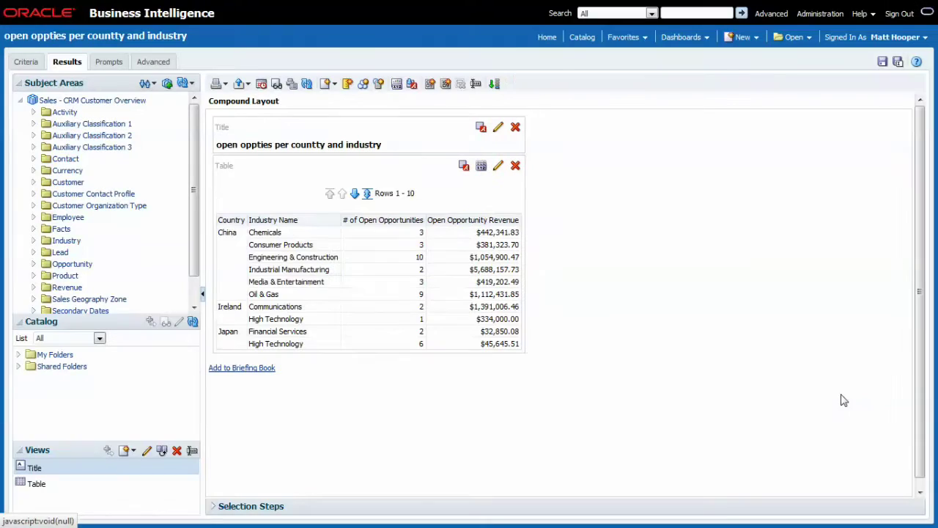
{"action": "left_click", "coordinate": [354, 194]}
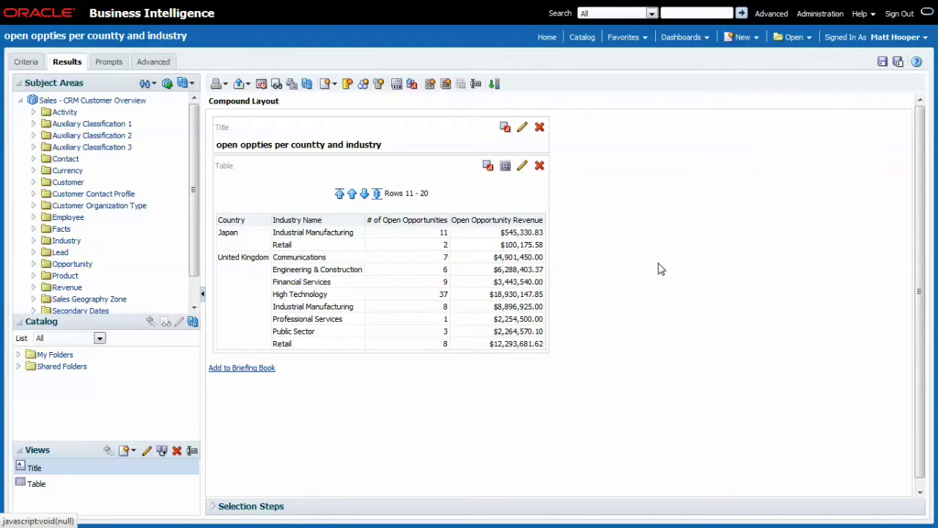
{"action": "left_click", "coordinate": [505, 168]}
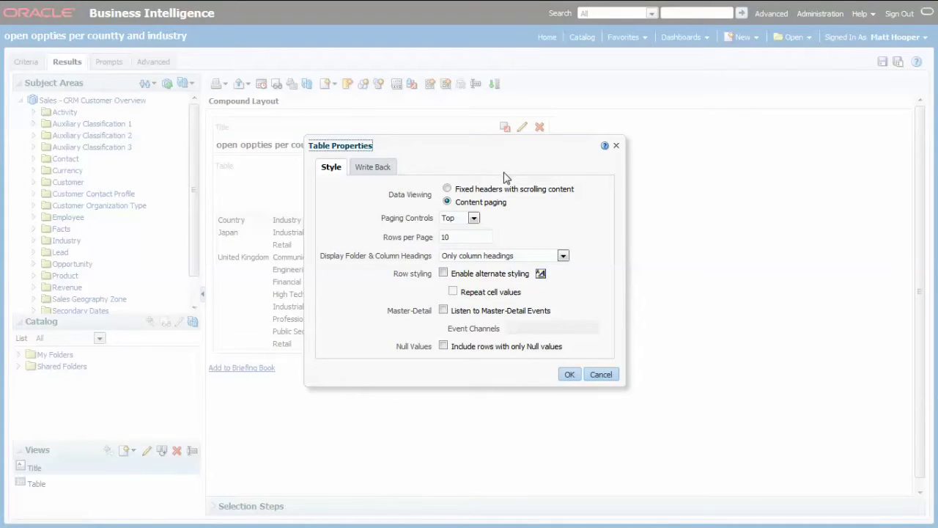
- Enable alternate row styling with a red background, then open the table's editor
{"action": "left_click", "coordinate": [443, 273]}
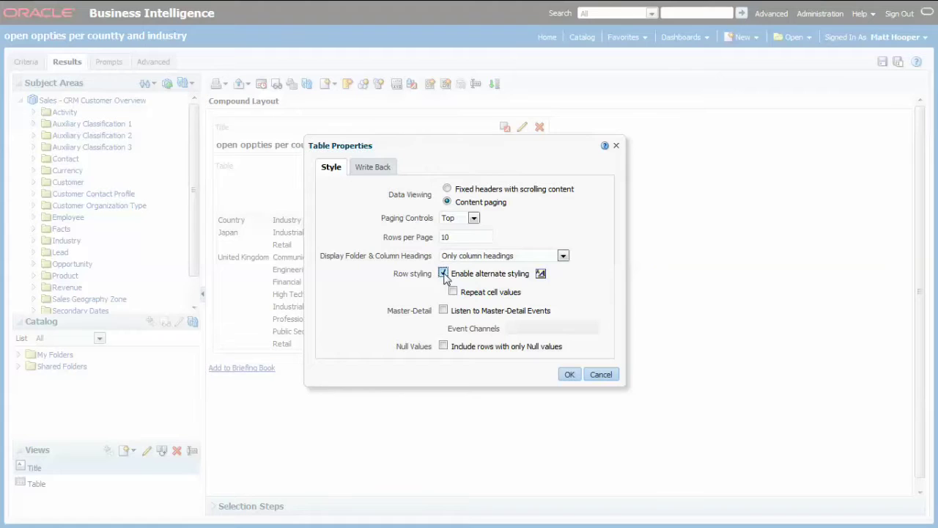
{"action": "left_click", "coordinate": [541, 274]}
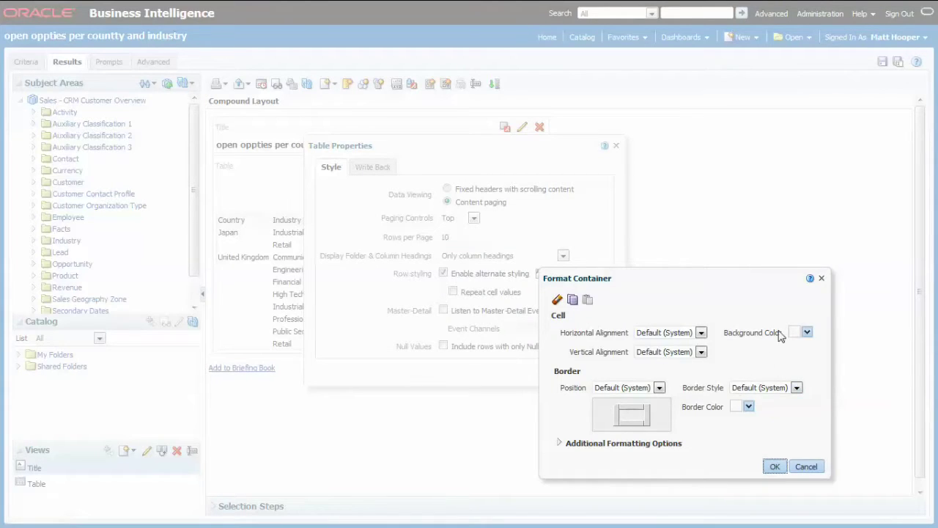
{"action": "left_click", "coordinate": [806, 332]}
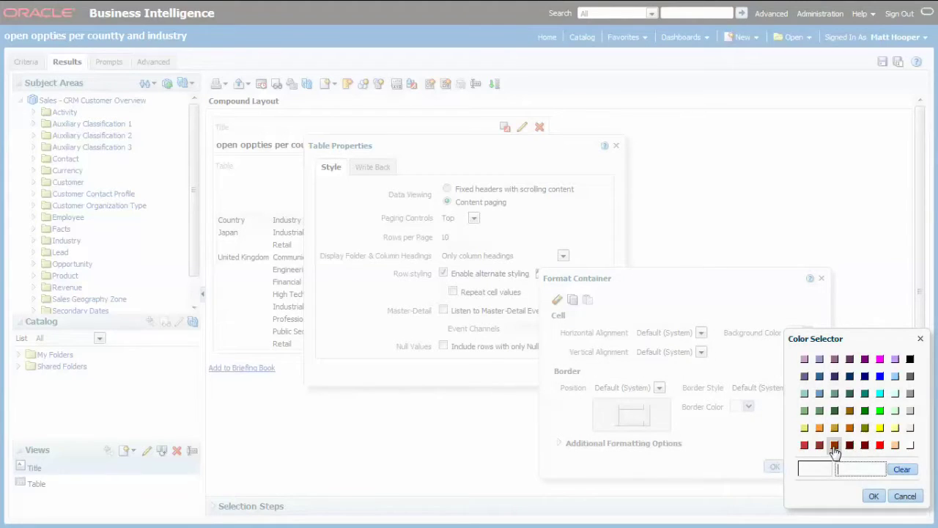
{"action": "left_click", "coordinate": [880, 444]}
{"action": "left_click", "coordinate": [874, 495]}
{"action": "left_click", "coordinate": [775, 467]}
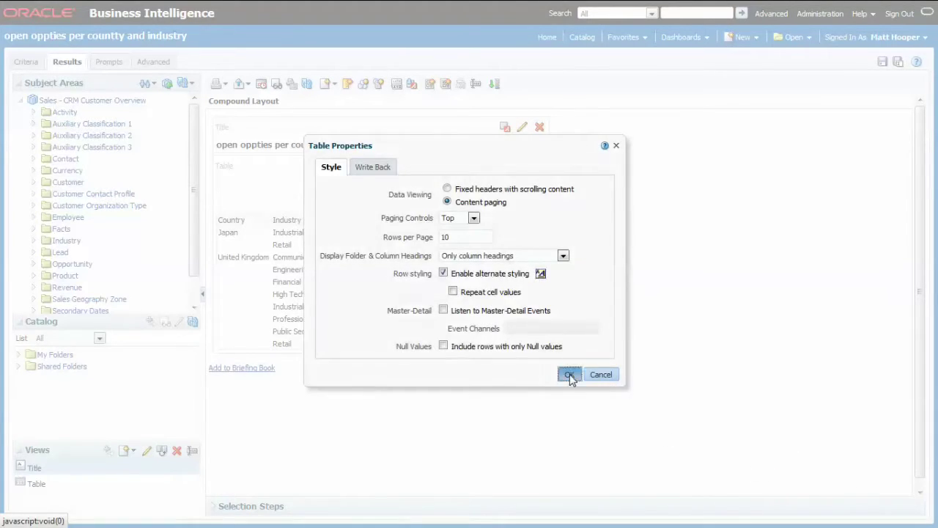
{"action": "left_click", "coordinate": [567, 373]}
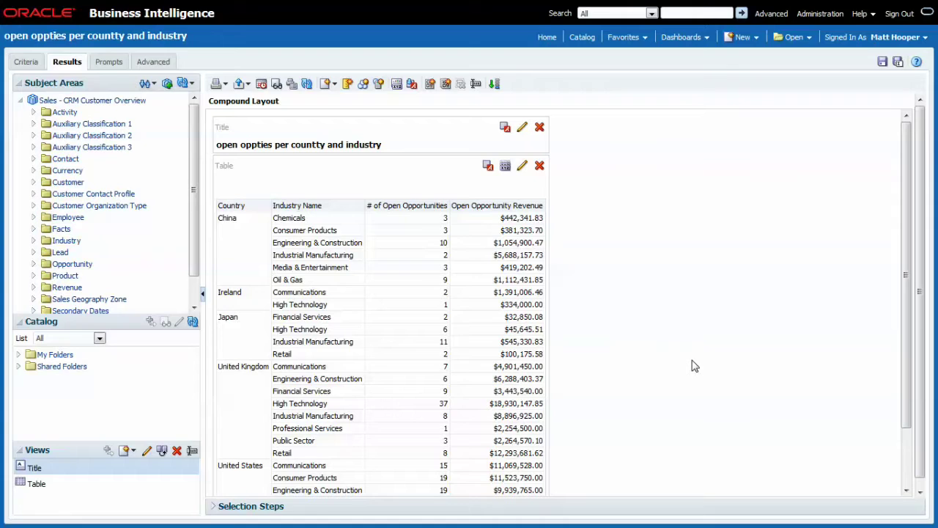
{"action": "left_click", "coordinate": [522, 168]}
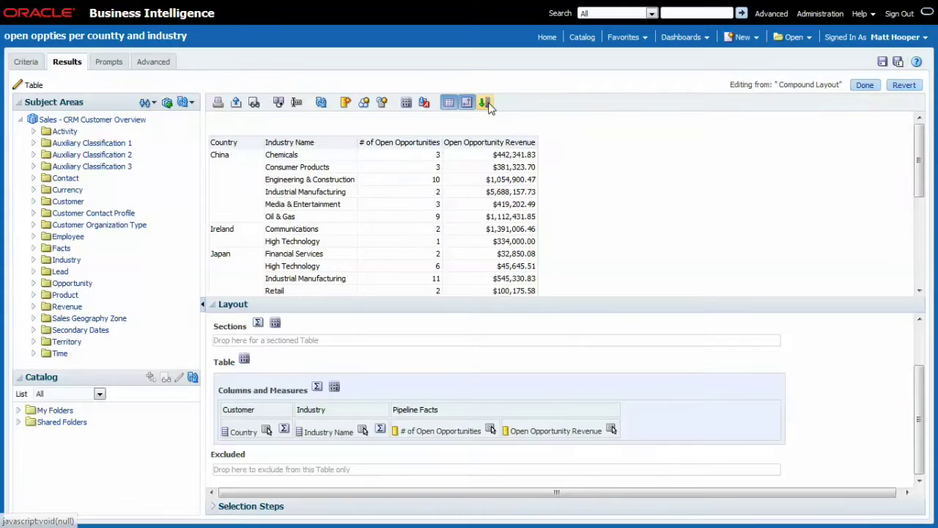
- Collapse the Selection Steps pane and drag the splitter up to enlarge the Layout area
{"action": "left_click", "coordinate": [487, 103]}
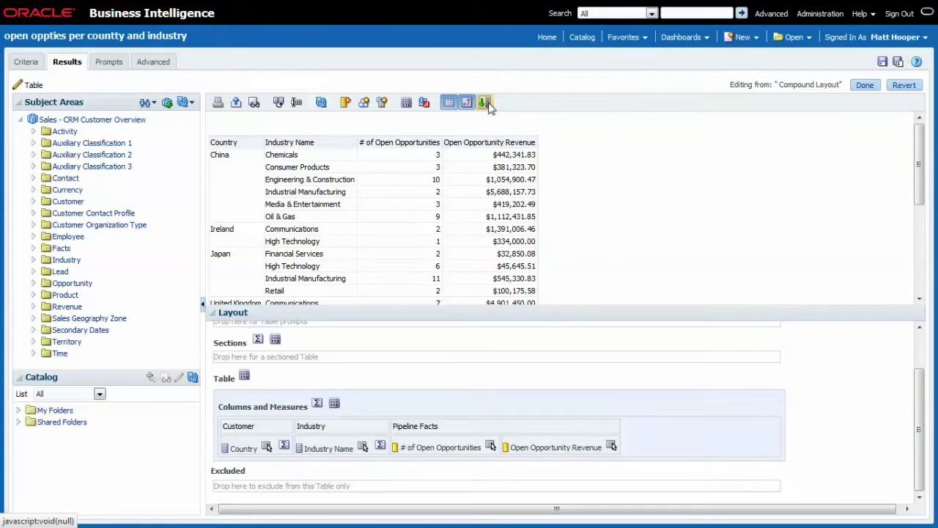
{"action": "left_click_drag", "start_coordinate": [703, 316], "coordinate": [696, 262]}
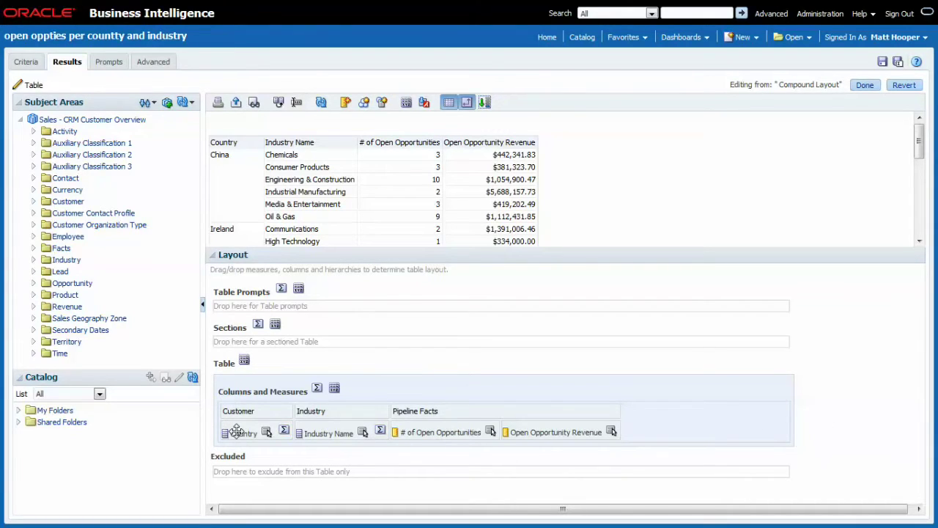
- Move Country from the table columns via Excluded into Sections, giving one industry table per country
{"action": "left_click_drag", "start_coordinate": [235, 432], "coordinate": [250, 478]}
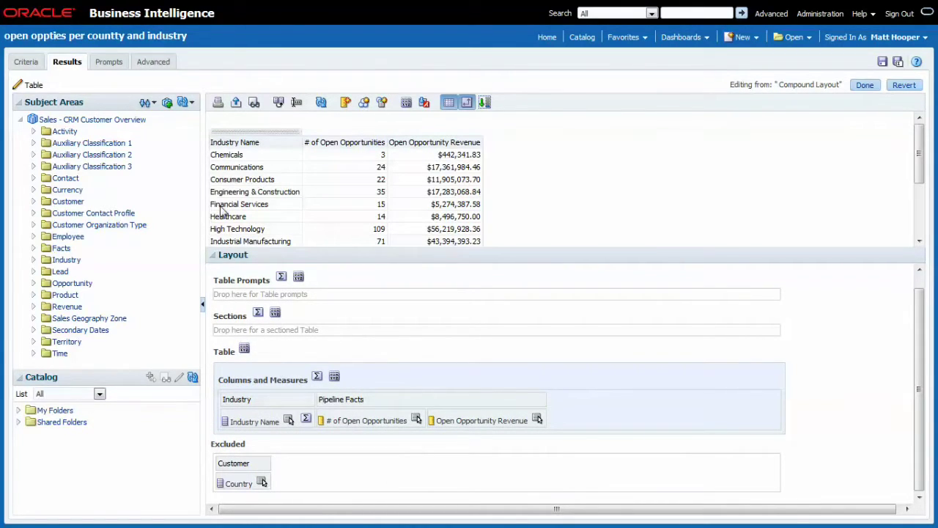
{"action": "left_click_drag", "start_coordinate": [242, 482], "coordinate": [227, 330]}
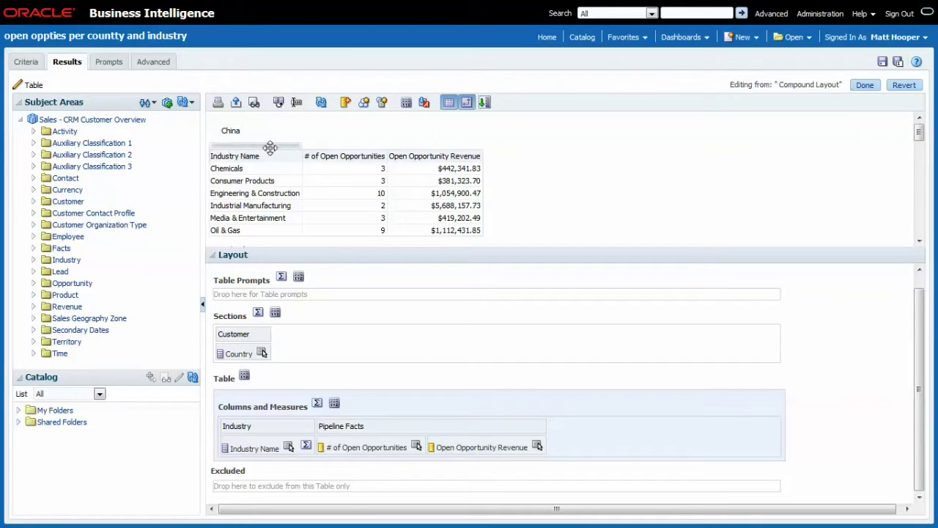
{"action": "left_click_drag", "start_coordinate": [919, 136], "coordinate": [930, 242]}
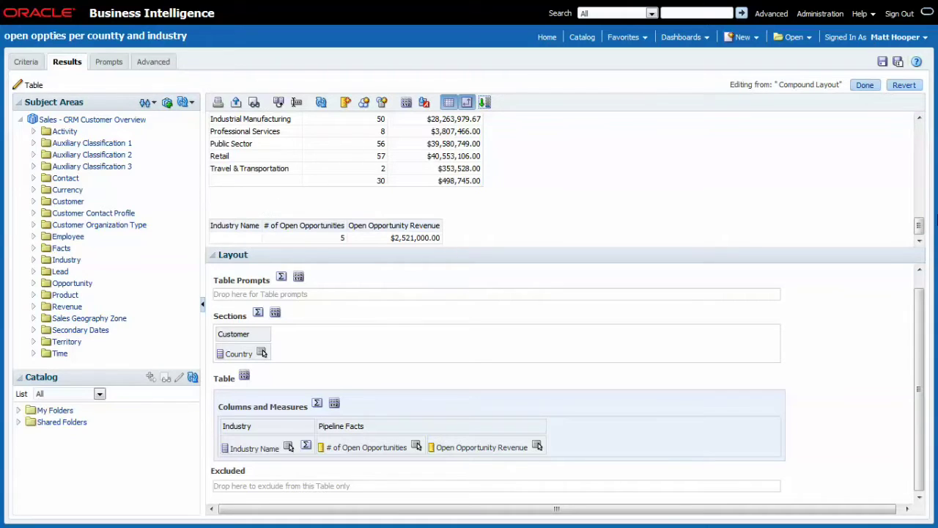
{"action": "left_click_drag", "start_coordinate": [925, 227], "coordinate": [921, 127]}
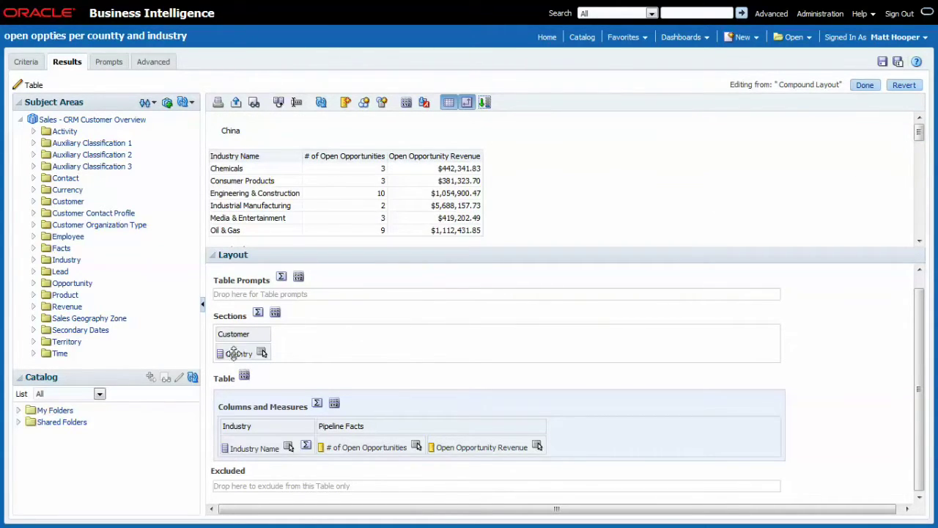
- Move Country into Table Prompts and filter the table to United Kingdom
{"action": "left_click_drag", "start_coordinate": [230, 352], "coordinate": [242, 294]}
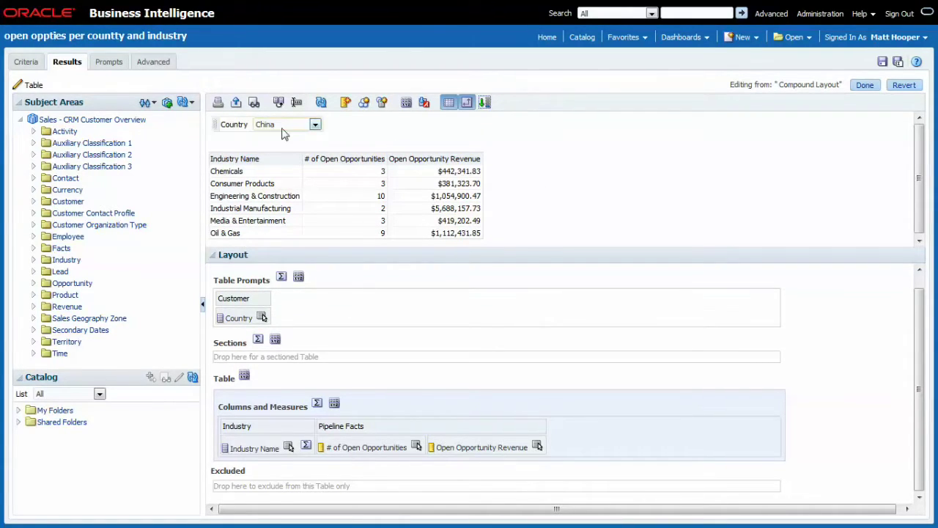
{"action": "left_click", "coordinate": [315, 125]}
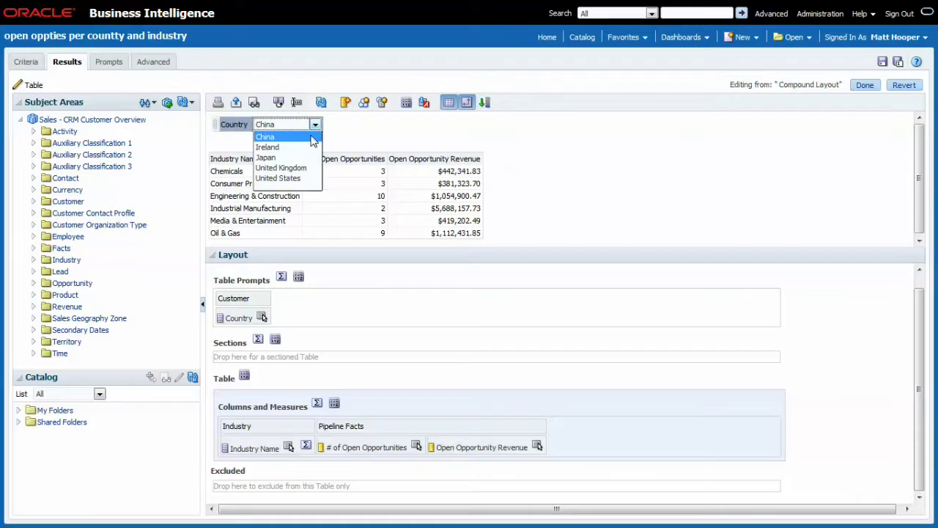
{"action": "left_click", "coordinate": [293, 171]}
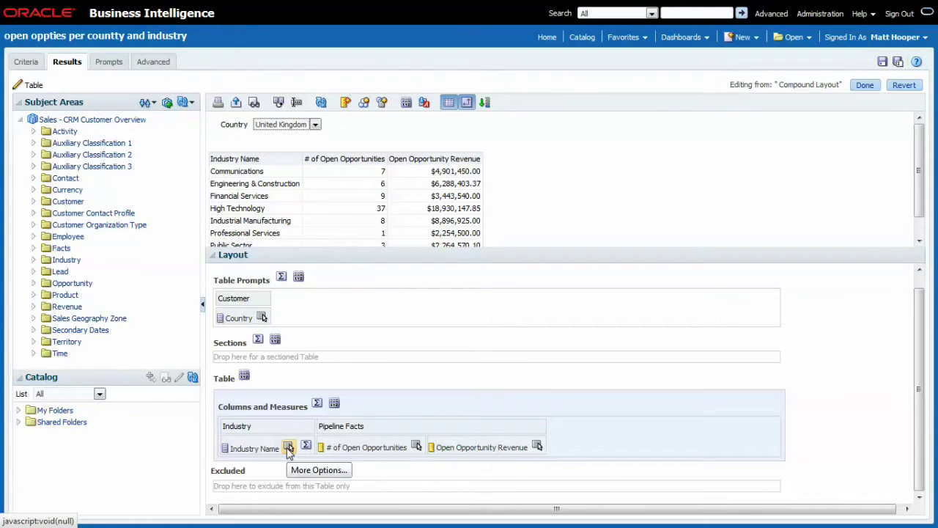
{"action": "left_click", "coordinate": [289, 448]}
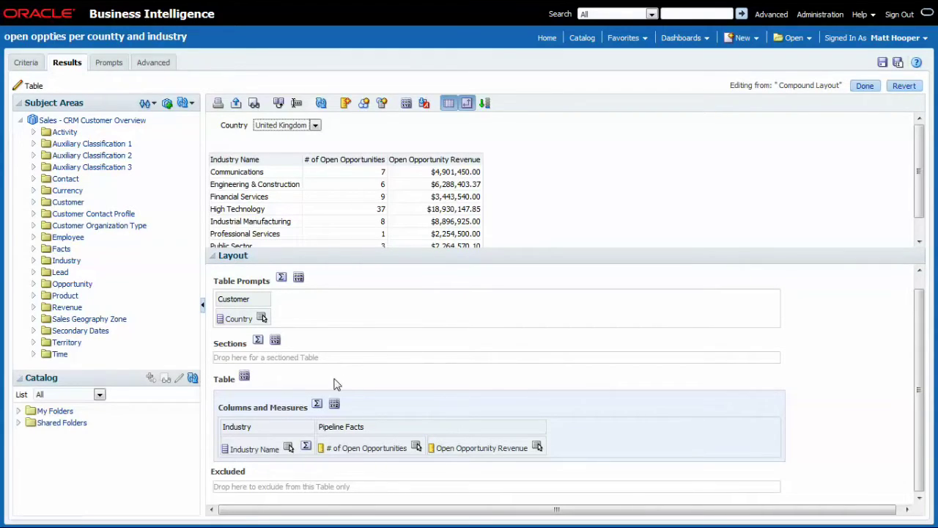
- Add a grand total row after the table rows
{"action": "left_click", "coordinate": [317, 403]}
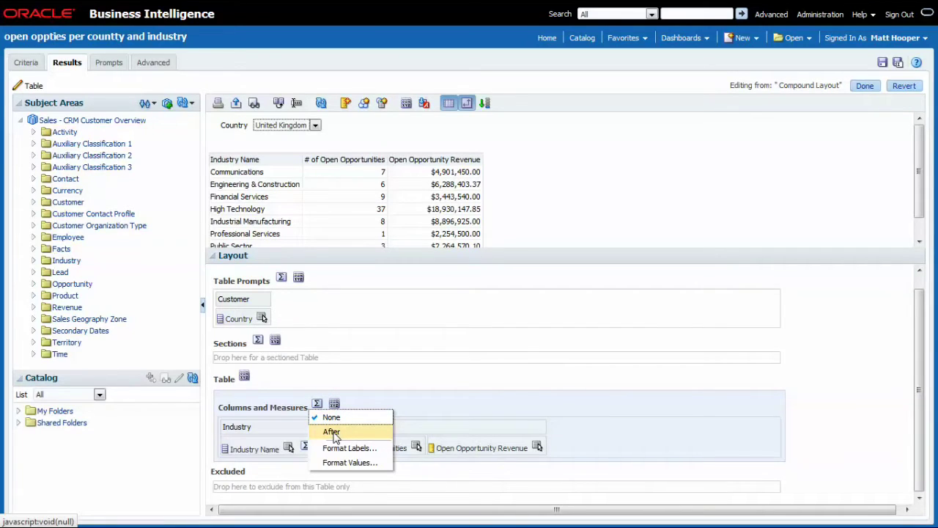
{"action": "left_click", "coordinate": [331, 432]}
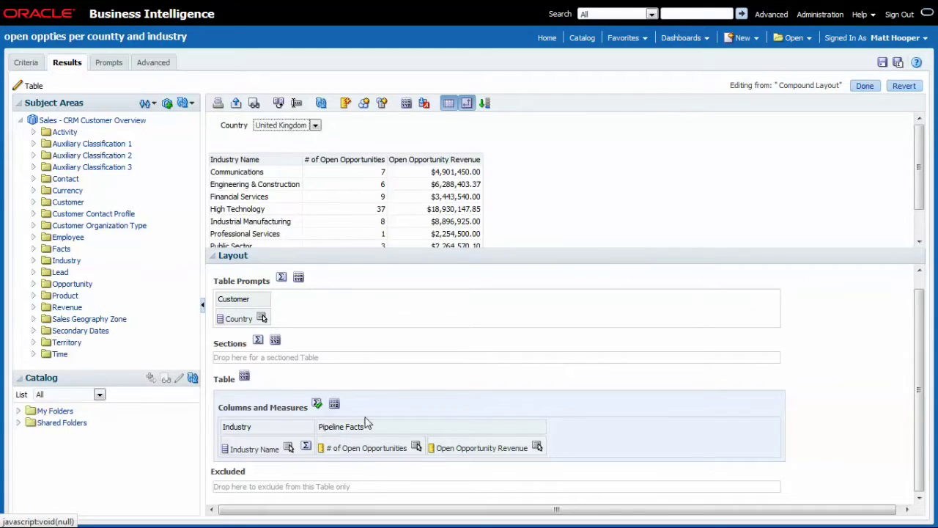
{"action": "scroll", "coordinate": [516, 211], "scroll_direction": "down", "scroll_amount": 2}
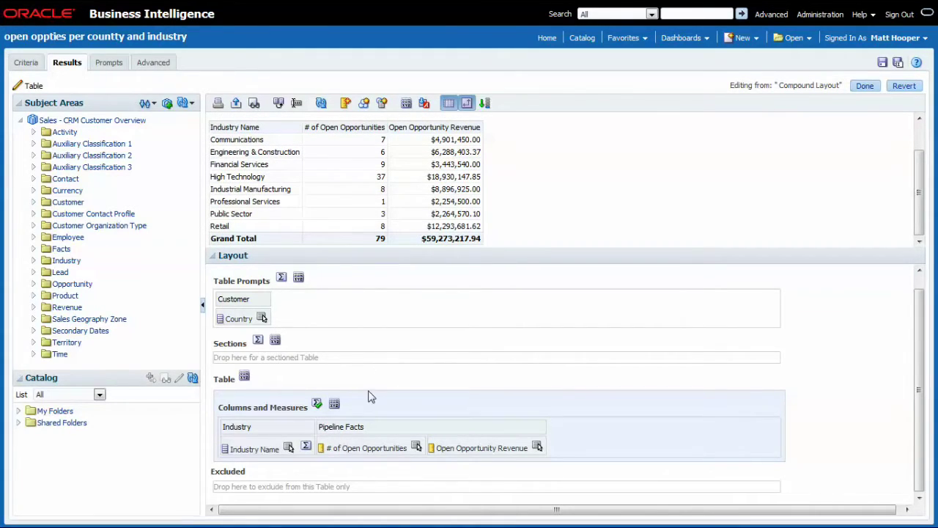
- Caption the total label 'Industry Total' in white text on a red background and copy its format
{"action": "left_click", "coordinate": [317, 403]}
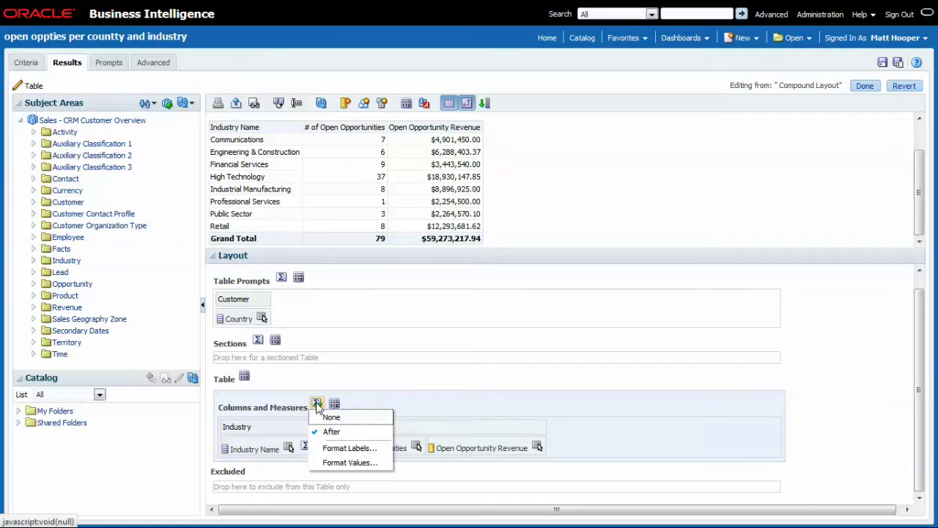
{"action": "left_click", "coordinate": [349, 448]}
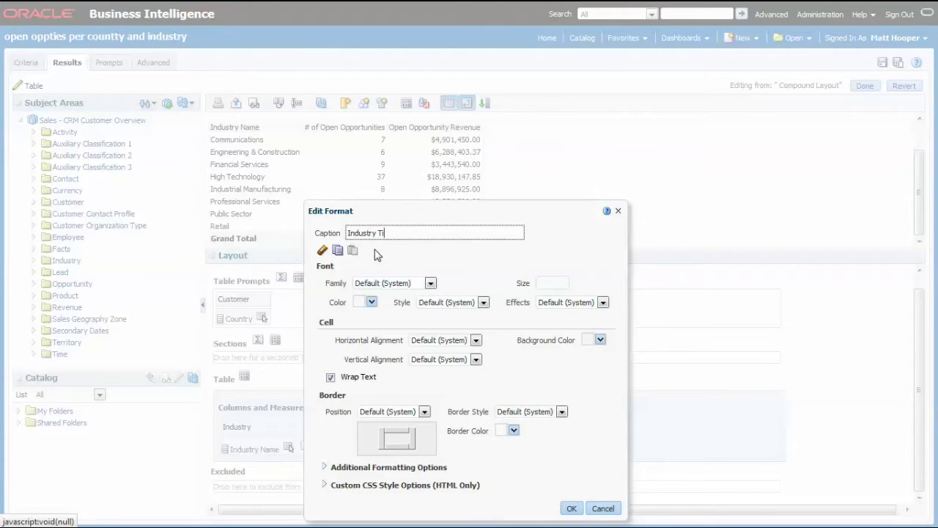
{"action": "type", "text": "Industry Total"}
{"action": "left_click", "coordinate": [371, 303]}
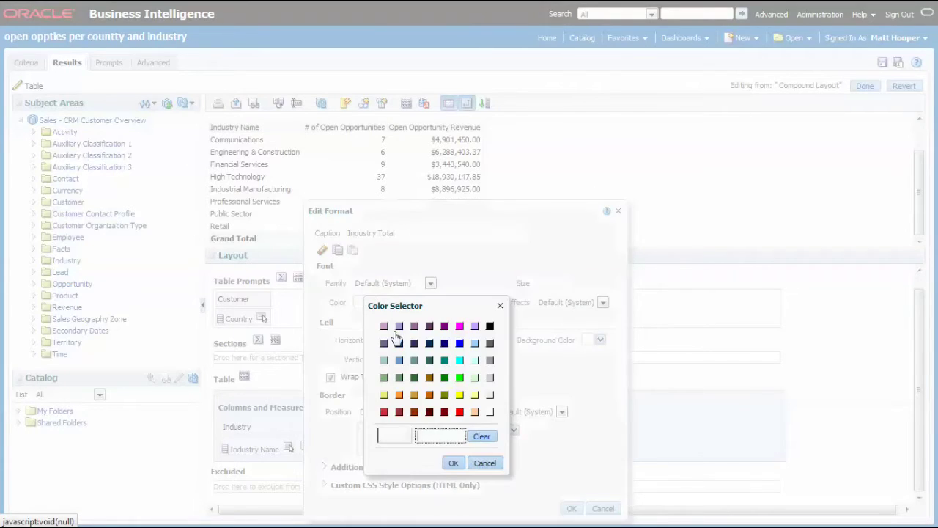
{"action": "left_click", "coordinate": [489, 411]}
{"action": "left_click", "coordinate": [454, 464]}
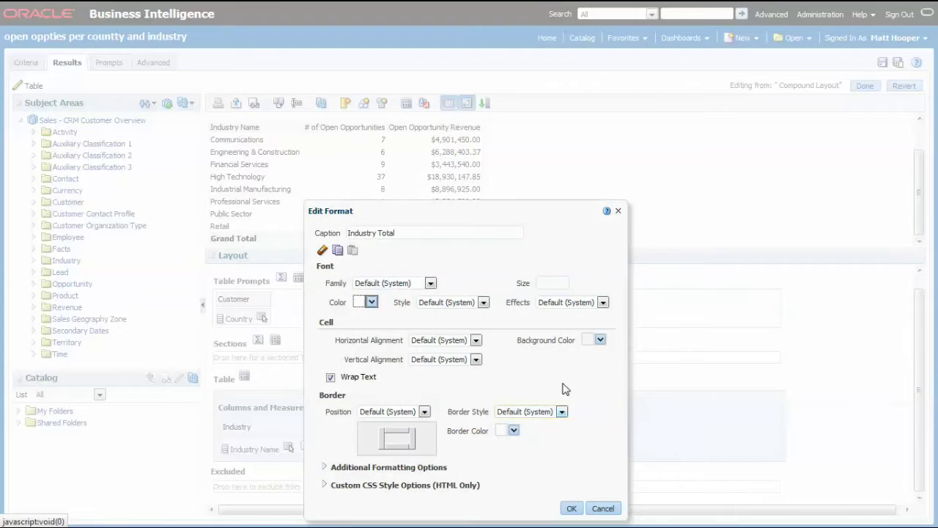
{"action": "left_click", "coordinate": [600, 340]}
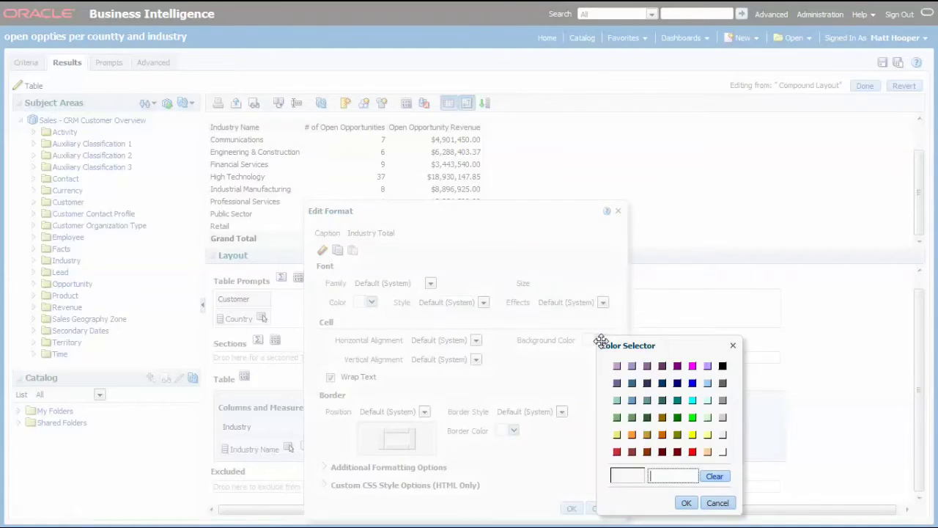
{"action": "left_click", "coordinate": [693, 451]}
{"action": "left_click", "coordinate": [686, 502]}
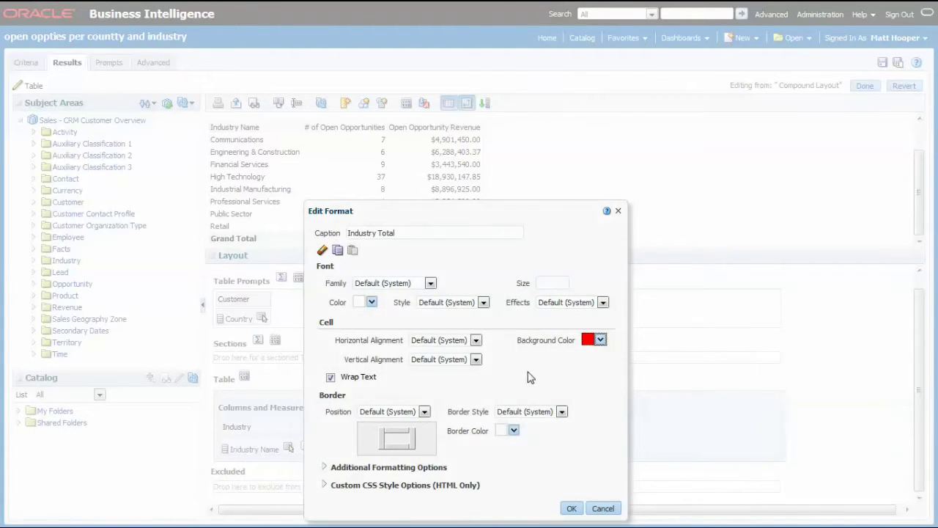
{"action": "left_click", "coordinate": [338, 251]}
{"action": "left_click", "coordinate": [572, 508]}
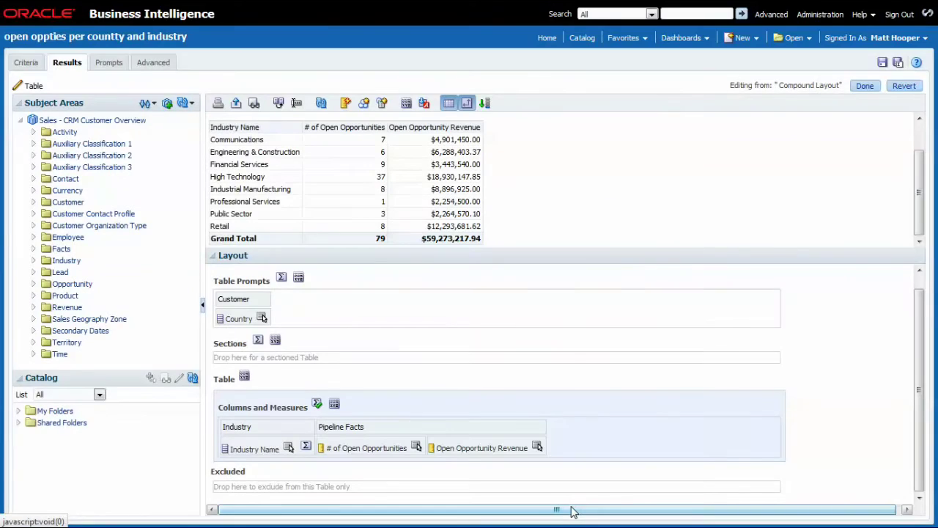
- Paste the red, white-text formatting onto the total's values
{"action": "left_click", "coordinate": [317, 406]}
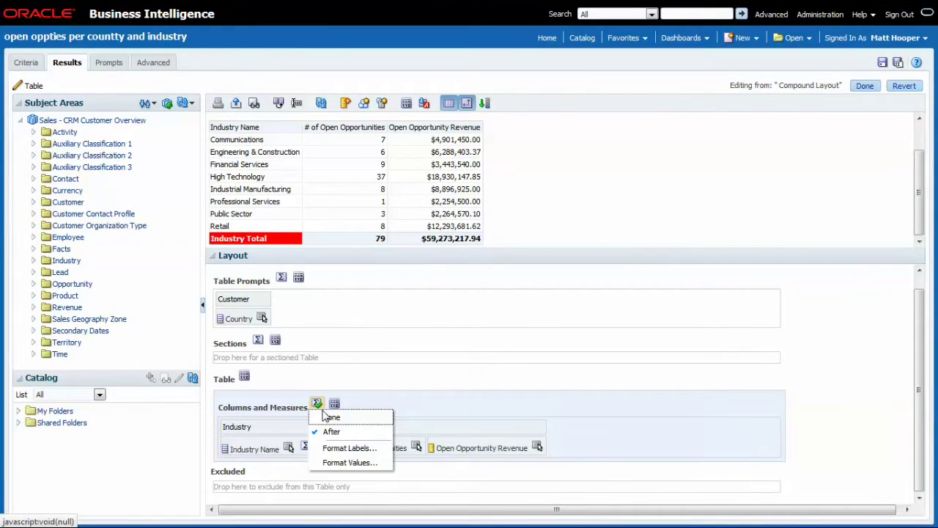
{"action": "left_click", "coordinate": [343, 461]}
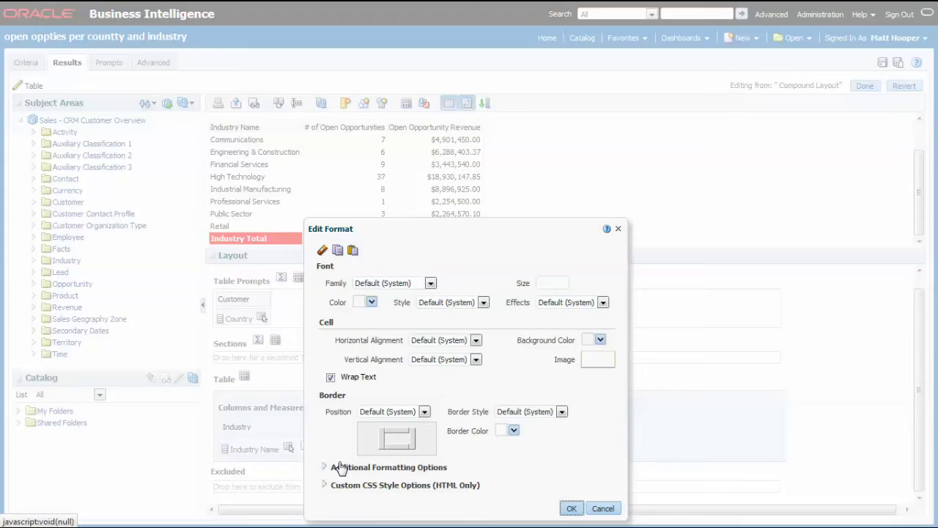
{"action": "left_click", "coordinate": [352, 251]}
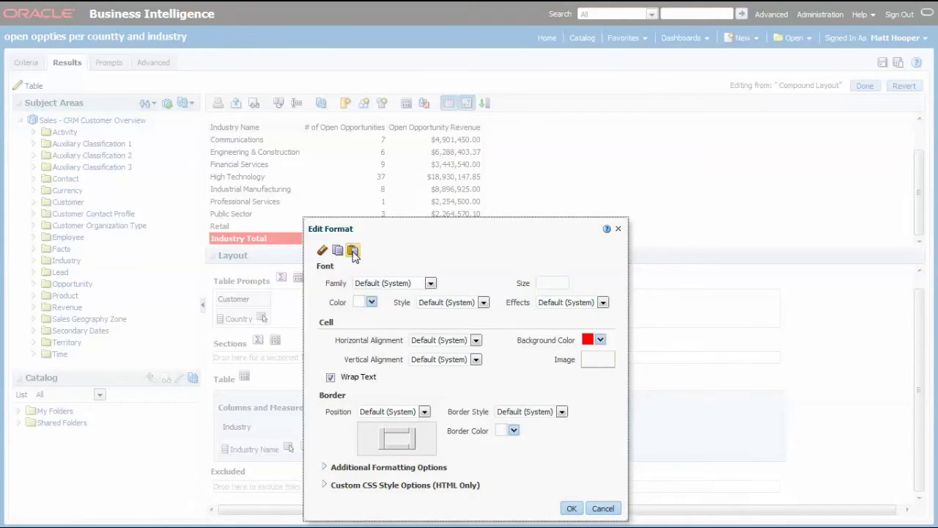
{"action": "left_click", "coordinate": [571, 507]}
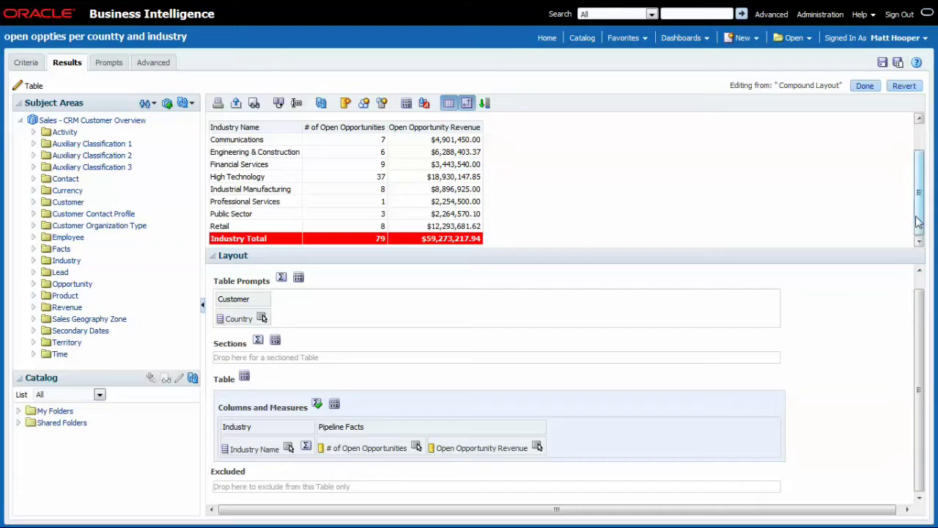
- Add an all-countries total to the Country prompt and show all countries together
{"action": "left_click_drag", "start_coordinate": [915, 216], "coordinate": [931, 166]}
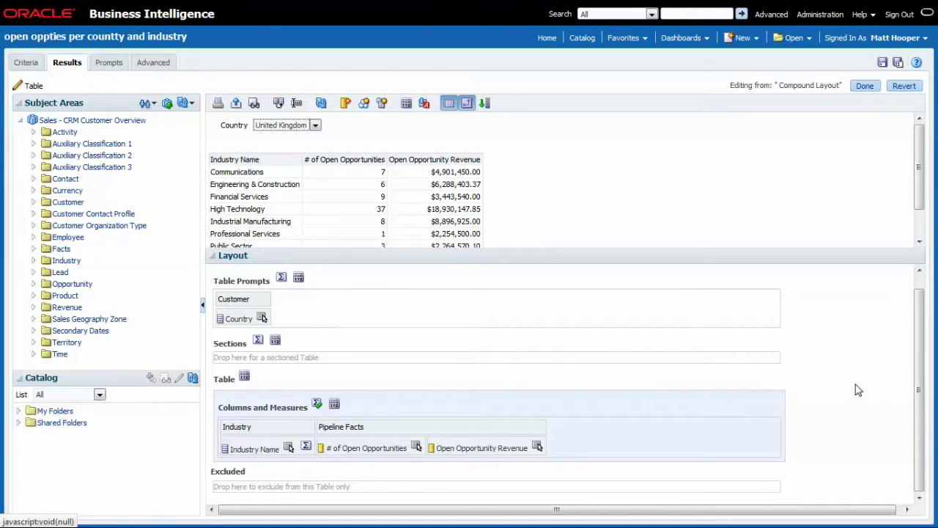
{"action": "left_click", "coordinate": [281, 278]}
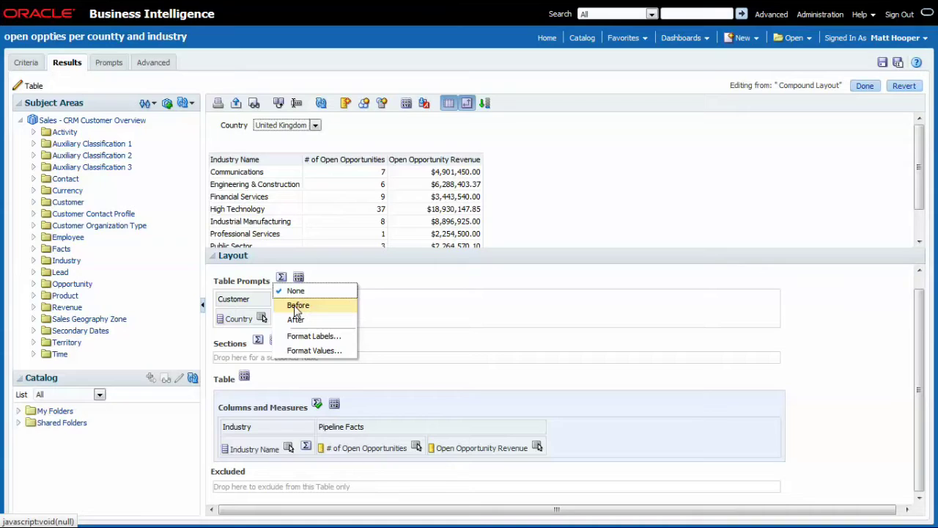
{"action": "left_click", "coordinate": [295, 306]}
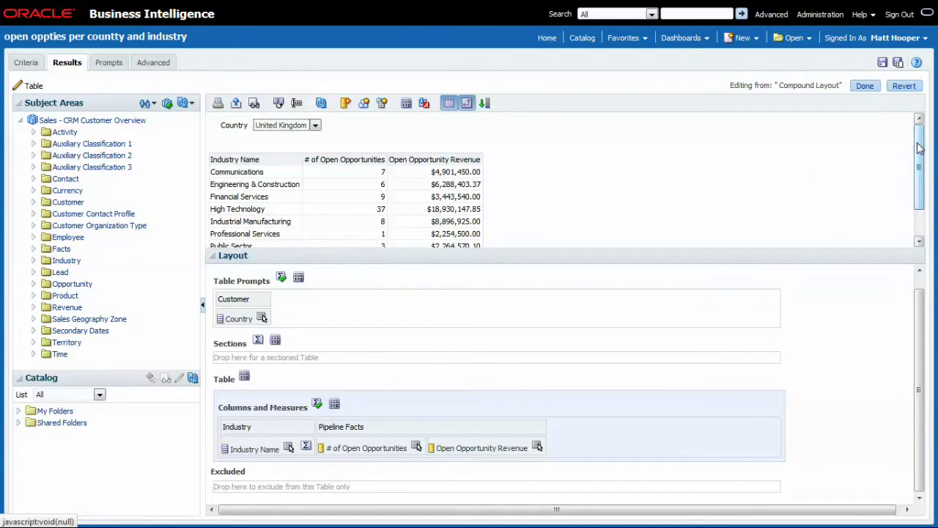
{"action": "mouse_move", "coordinate": [921, 149]}
{"action": "left_mouse_down"}
{"action": "mouse_move", "coordinate": [925, 203]}
{"action": "mouse_move", "coordinate": [921, 139]}
{"action": "left_mouse_up"}
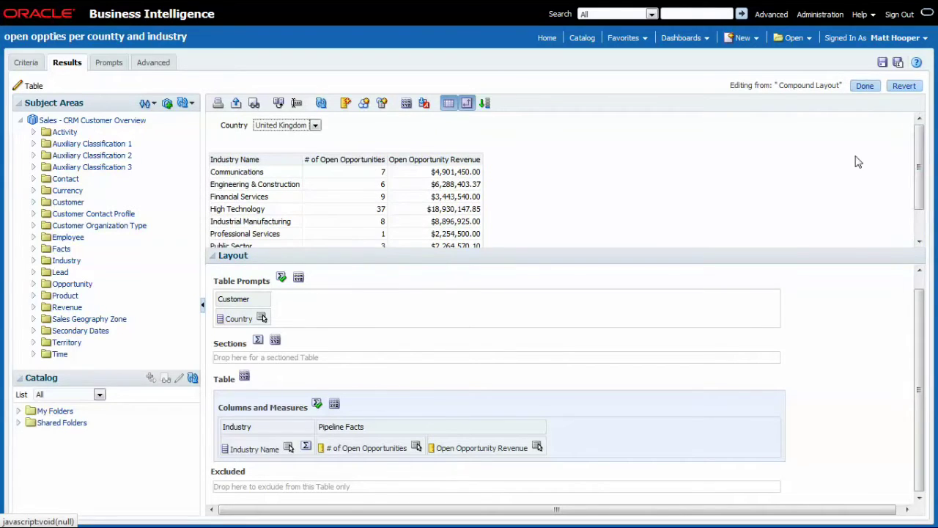
{"action": "left_click", "coordinate": [315, 126]}
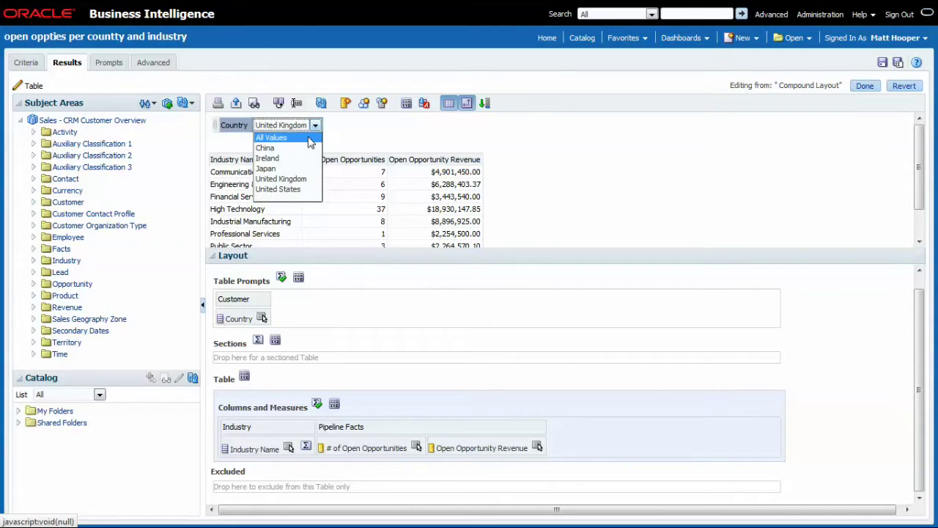
{"action": "left_click", "coordinate": [311, 138]}
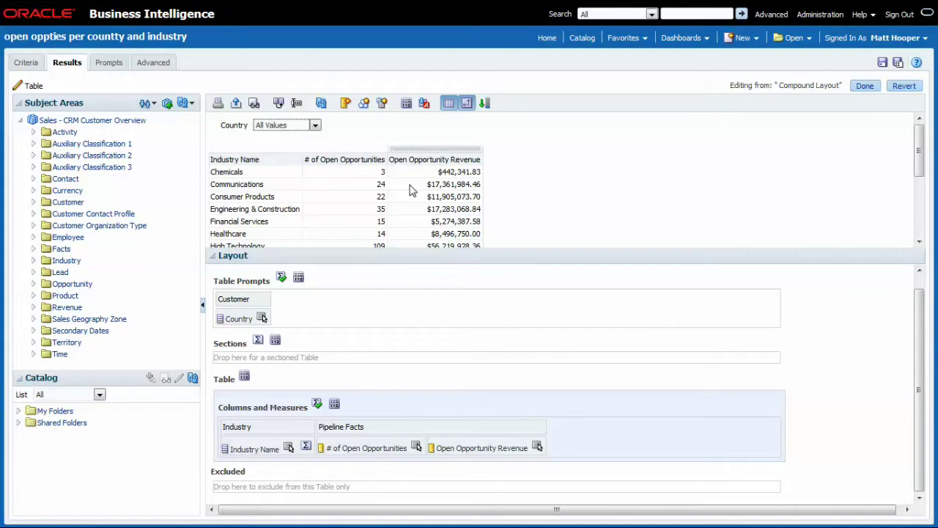
- Set the Country prompt total to After and filter the table to China
{"action": "left_click", "coordinate": [281, 277]}
{"action": "left_click", "coordinate": [295, 320]}
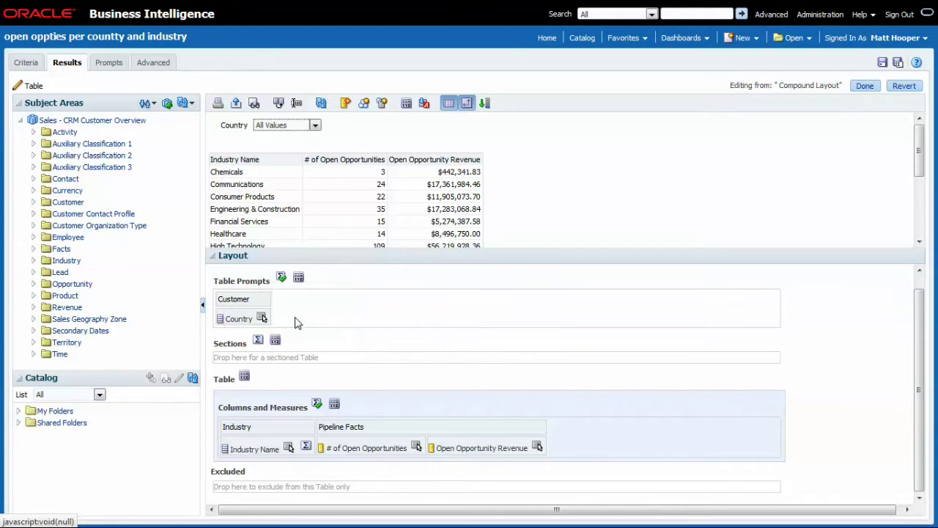
{"action": "left_click", "coordinate": [315, 126]}
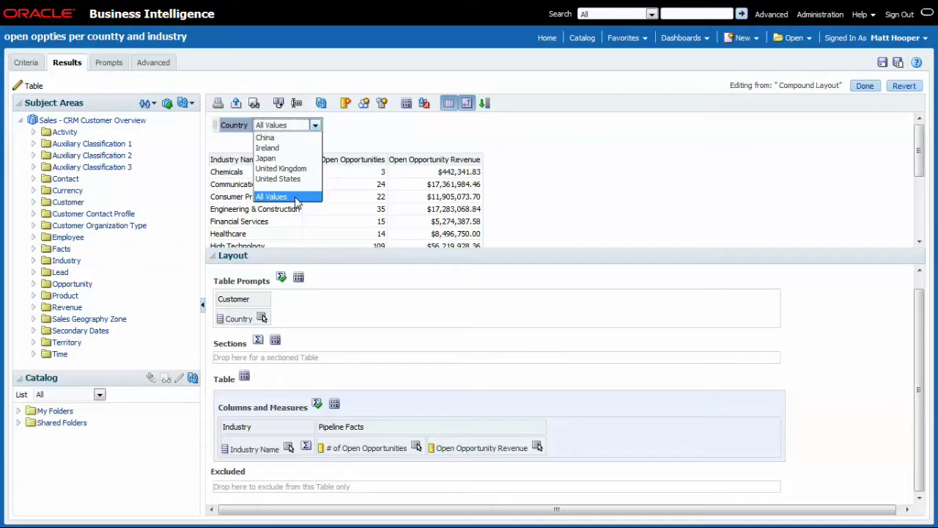
{"action": "left_click", "coordinate": [296, 197]}
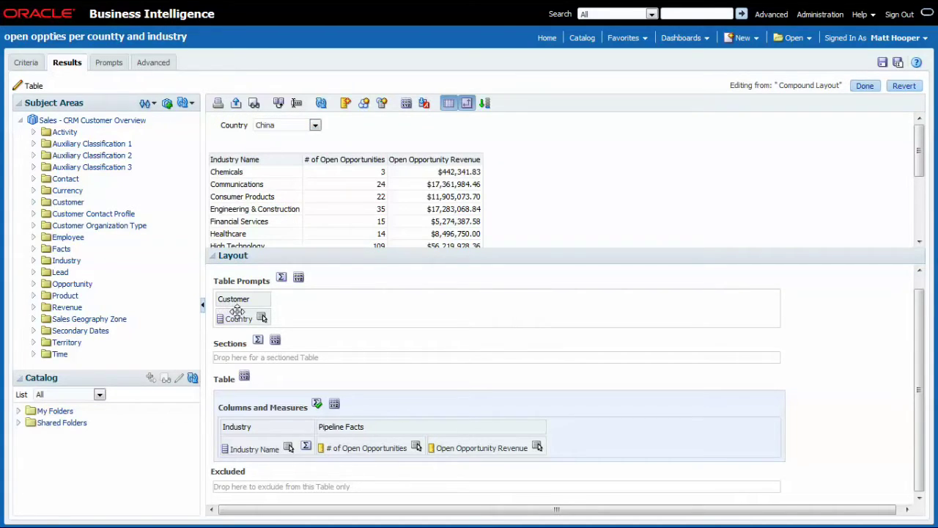
- Move Country to Sections, add a Before grand total, then return Country to Table Prompts
{"action": "left_click_drag", "start_coordinate": [237, 312], "coordinate": [347, 359]}
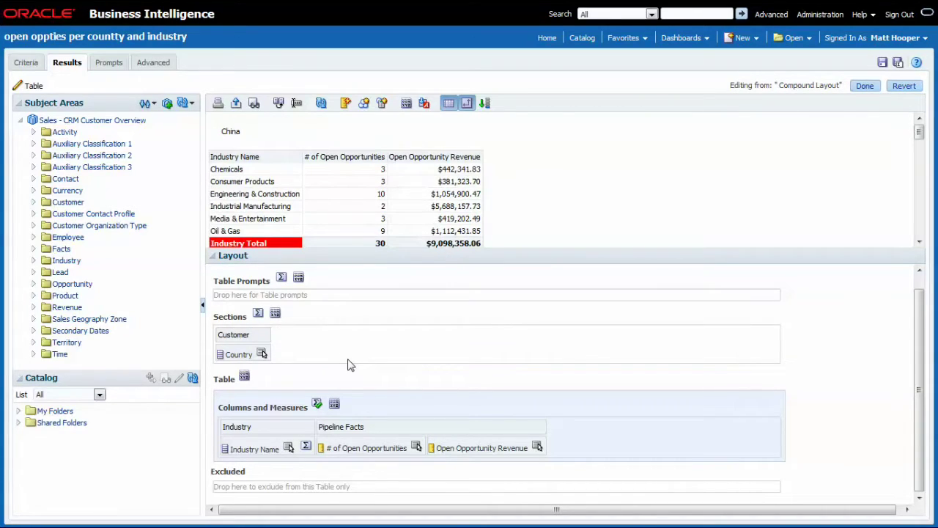
{"action": "left_click", "coordinate": [258, 314]}
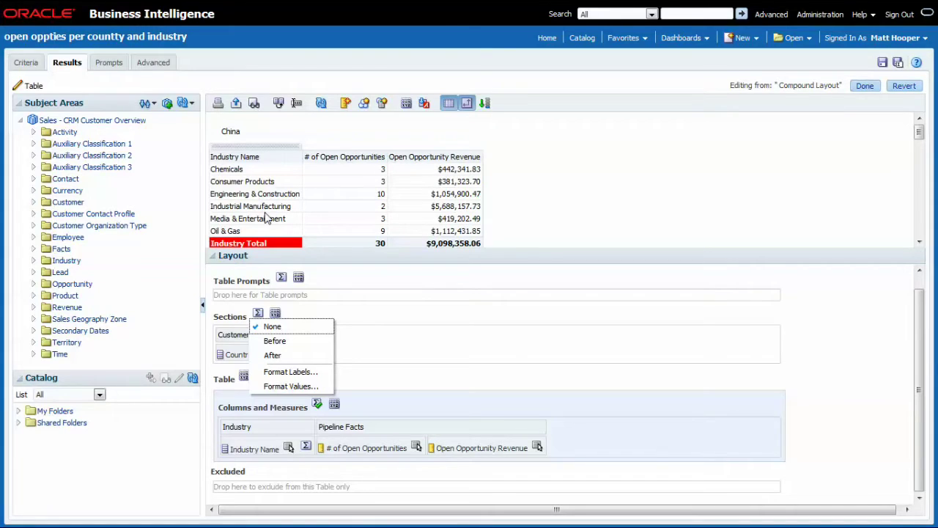
{"action": "left_click", "coordinate": [288, 342]}
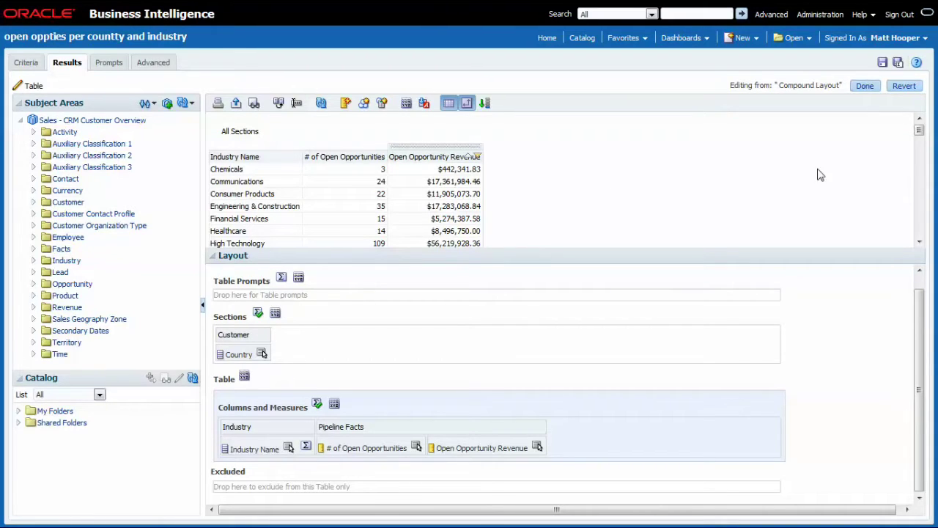
{"action": "scroll", "coordinate": [921, 136], "scroll_direction": "down", "scroll_amount": 1}
{"action": "scroll", "coordinate": [921, 136], "scroll_direction": "down", "scroll_amount": 6}
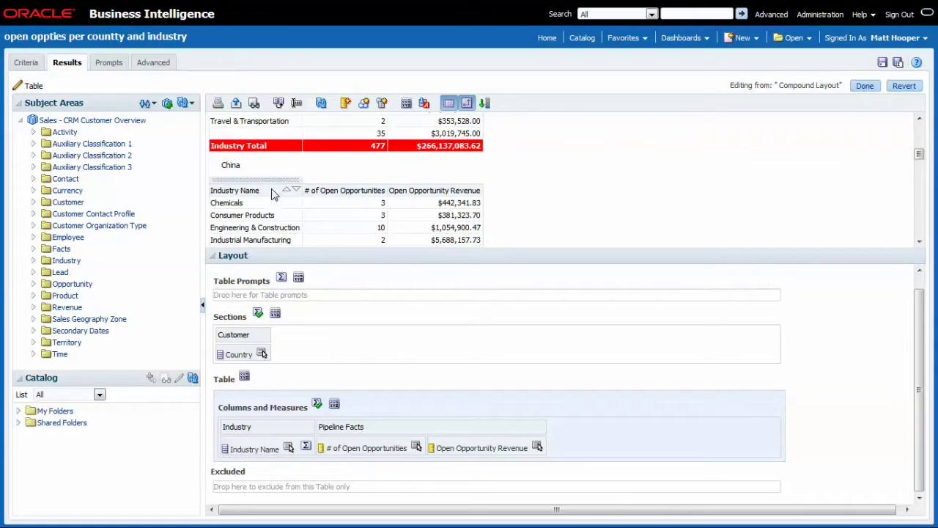
{"action": "left_click_drag", "start_coordinate": [238, 354], "coordinate": [269, 295]}
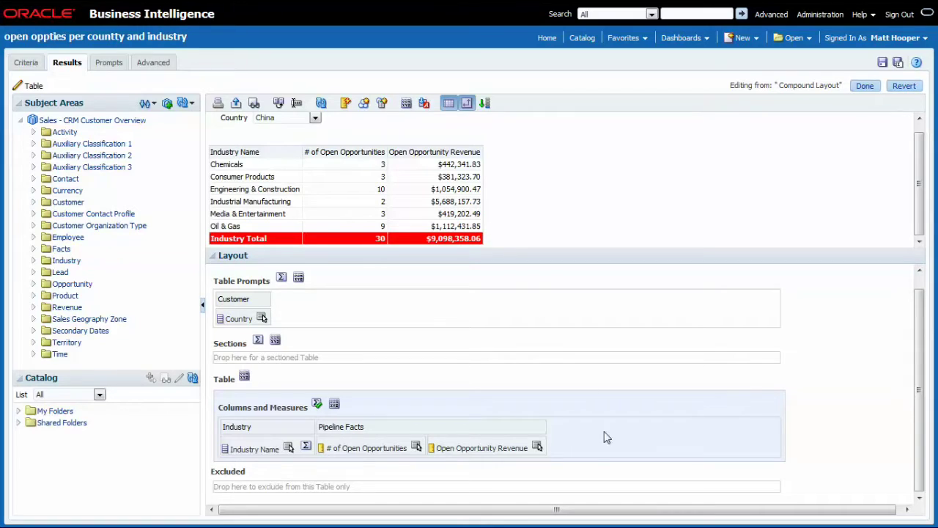
- Set Open Opportunity Revenue's total to Average and change the # of Open Opportunities aggregation rule
{"action": "left_click", "coordinate": [537, 448]}
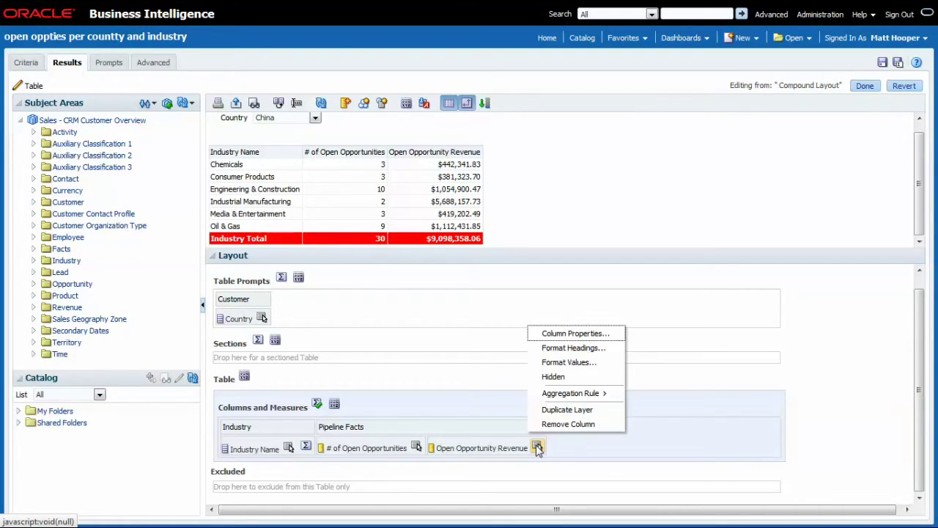
{"action": "mouse_move", "coordinate": [602, 399]}
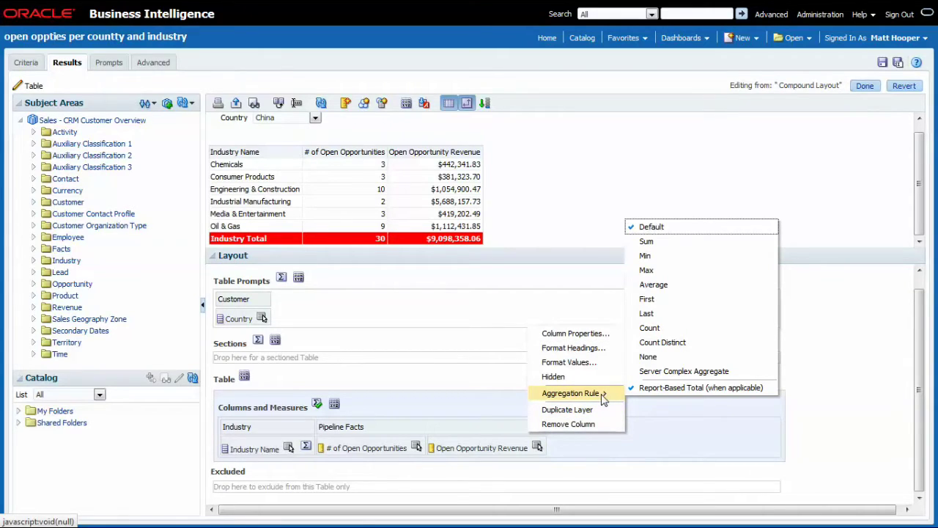
{"action": "left_click", "coordinate": [661, 286]}
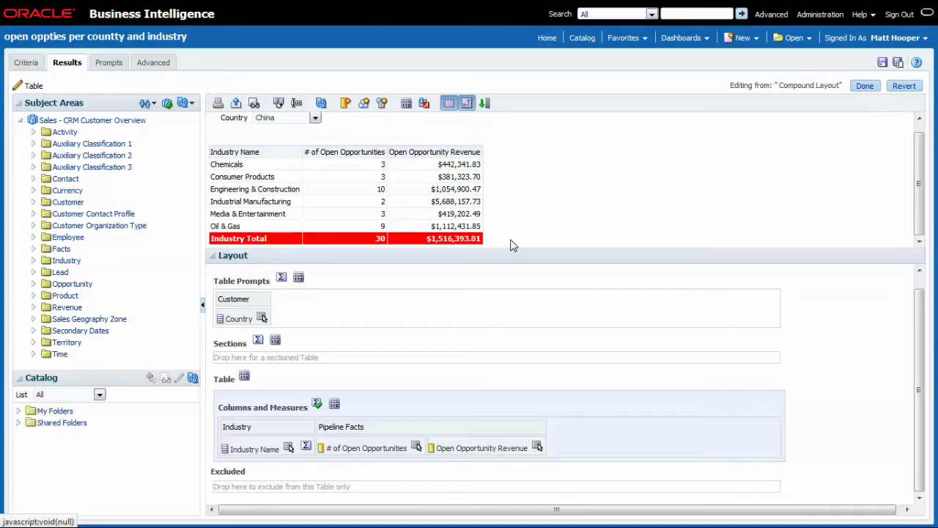
{"action": "left_click", "coordinate": [416, 444]}
{"action": "mouse_move", "coordinate": [490, 399]}
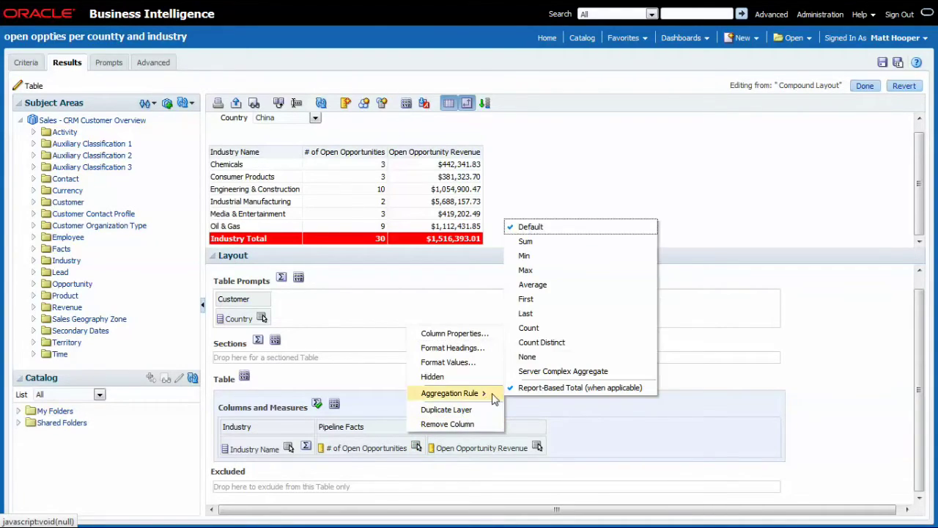
{"action": "left_click", "coordinate": [560, 270]}
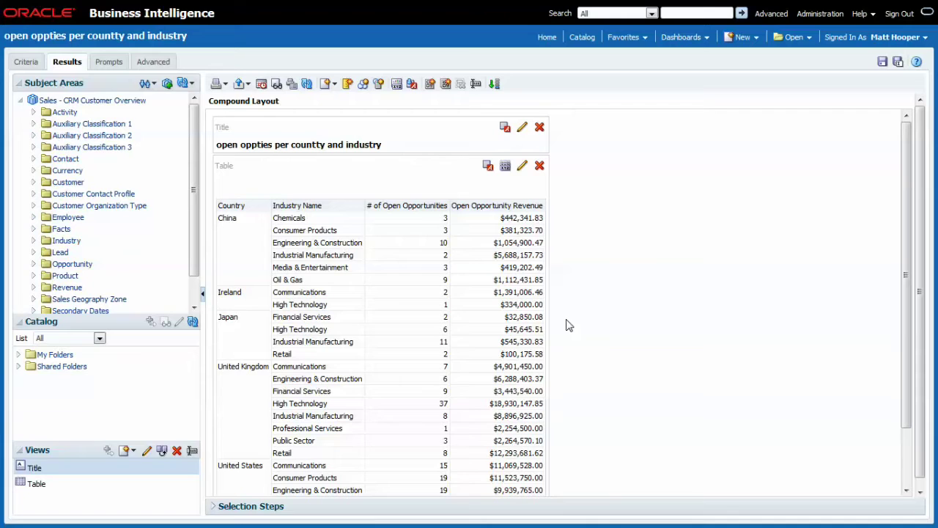
- Add a conditional format on Open Opportunity Revenue: is less than 100000
{"action": "left_click", "coordinate": [28, 63]}
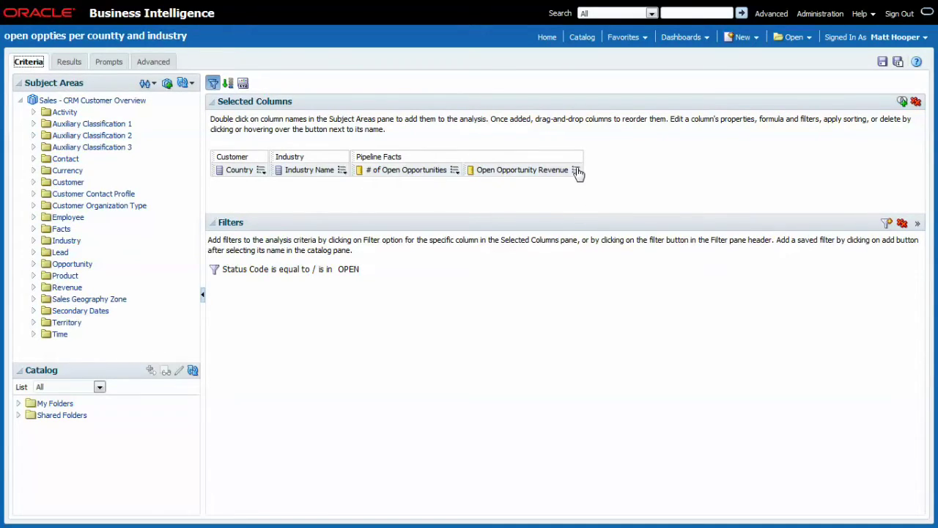
{"action": "left_click", "coordinate": [576, 170]}
{"action": "left_click", "coordinate": [595, 214]}
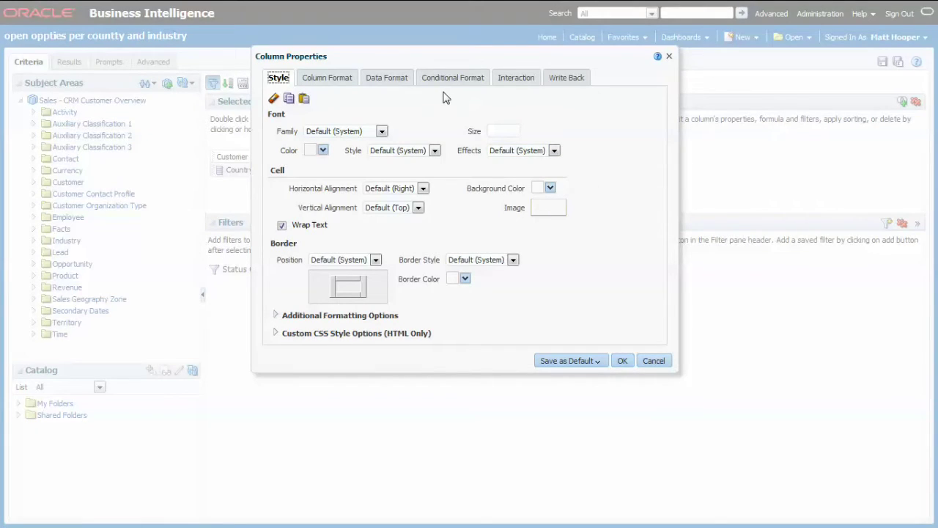
{"action": "left_click", "coordinate": [451, 80]}
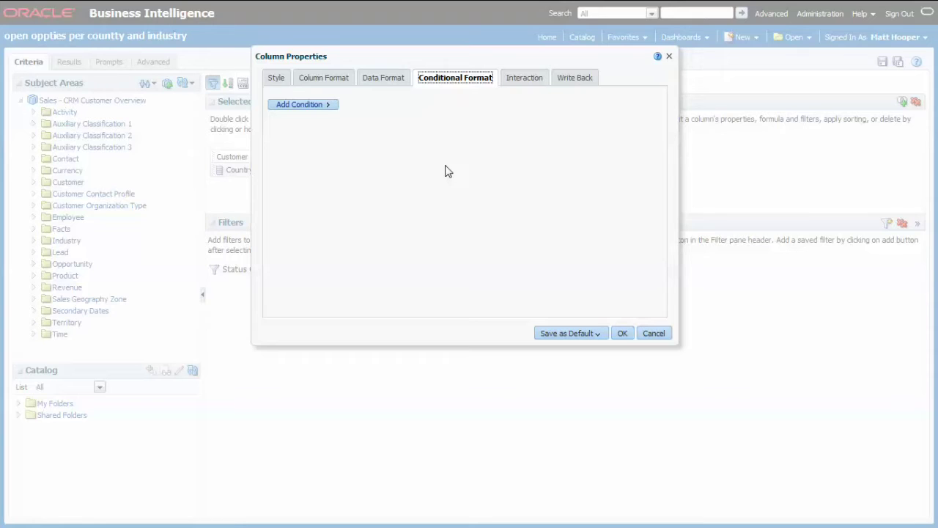
{"action": "left_click", "coordinate": [300, 108]}
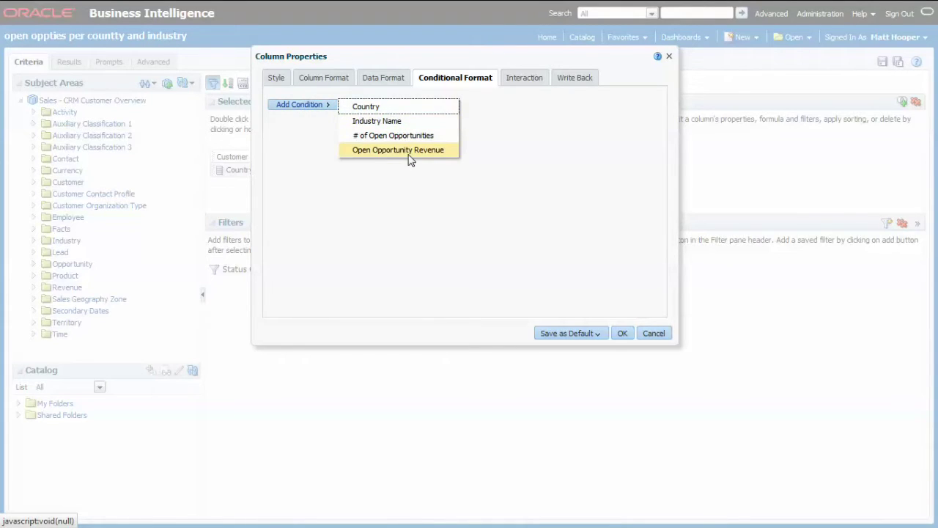
{"action": "left_click", "coordinate": [409, 154]}
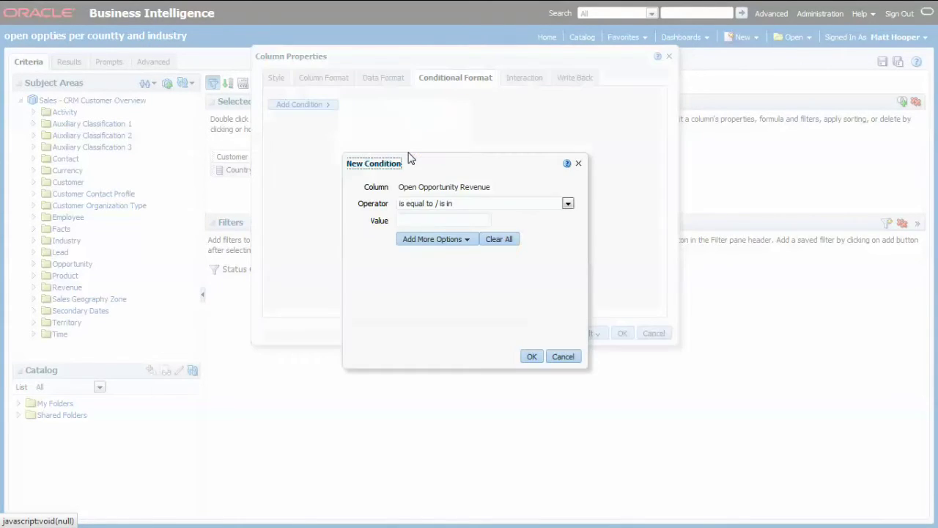
{"action": "left_click", "coordinate": [567, 203]}
{"action": "left_click", "coordinate": [469, 236]}
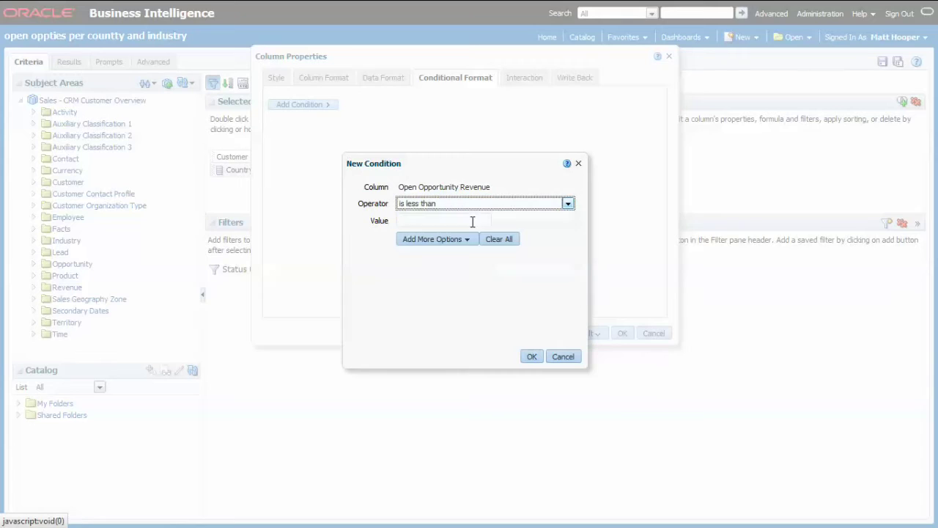
{"action": "left_click", "coordinate": [432, 218]}
{"action": "type", "text": "100000"}
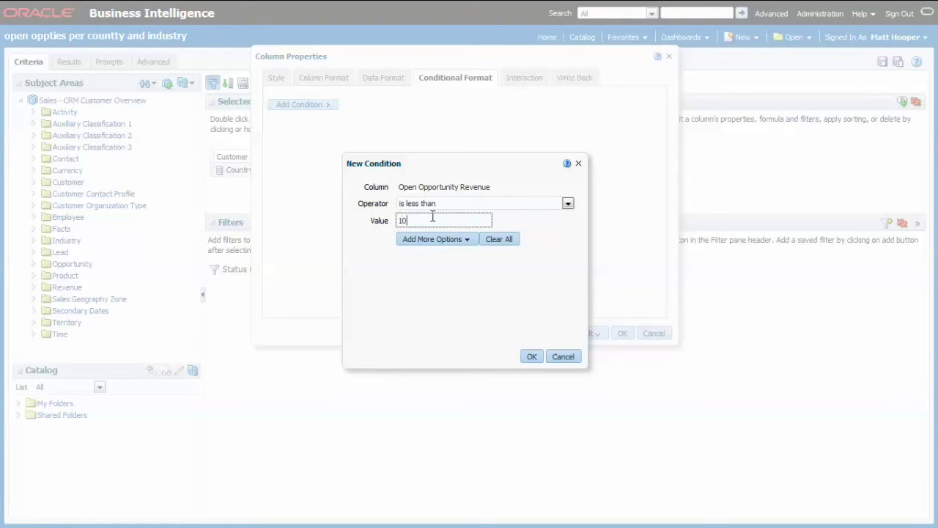
{"action": "left_click", "coordinate": [526, 357]}
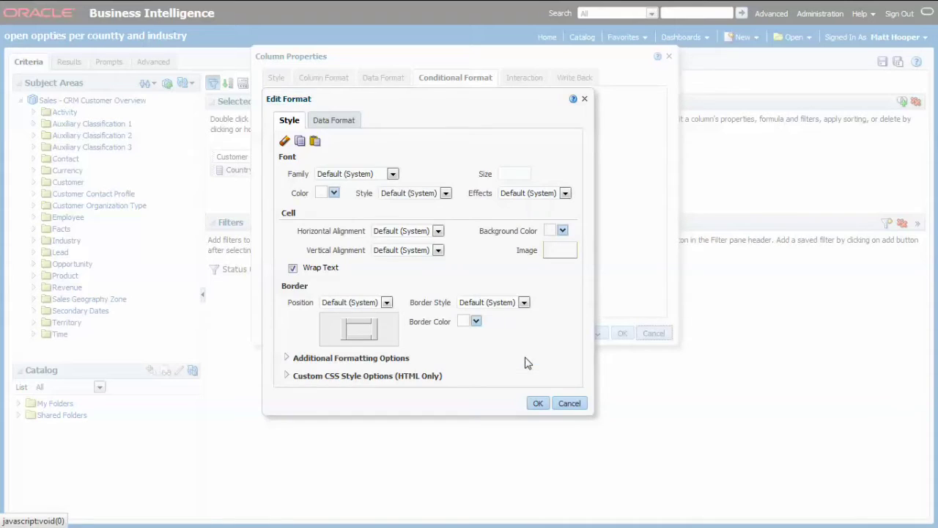
- Give that condition a red font, apply it, and view the Results
{"action": "left_click", "coordinate": [333, 193]}
{"action": "left_click", "coordinate": [423, 302]}
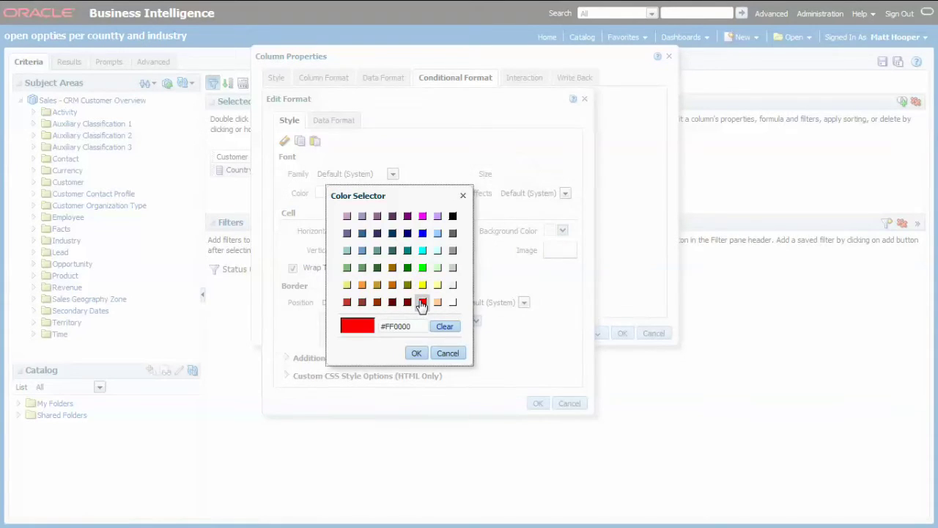
{"action": "left_click", "coordinate": [420, 353]}
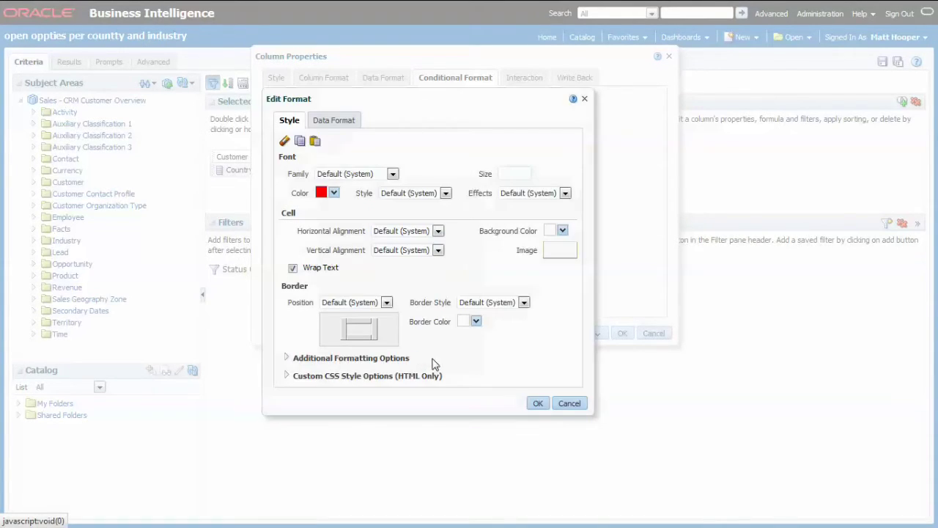
{"action": "left_click", "coordinate": [539, 403]}
{"action": "left_click", "coordinate": [622, 274]}
{"action": "left_click", "coordinate": [69, 62]}
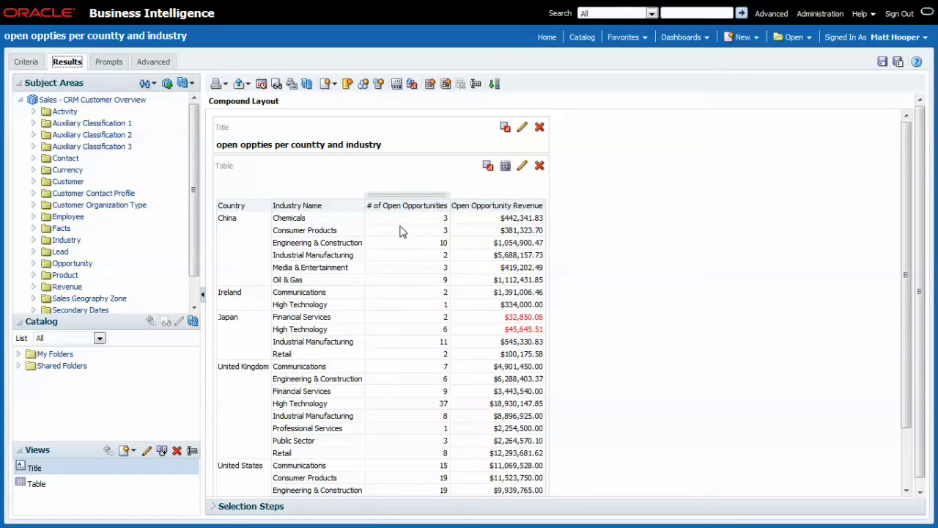
- Open Conditional Format in the # of Open Opportunities column properties
{"action": "left_click", "coordinate": [23, 64]}
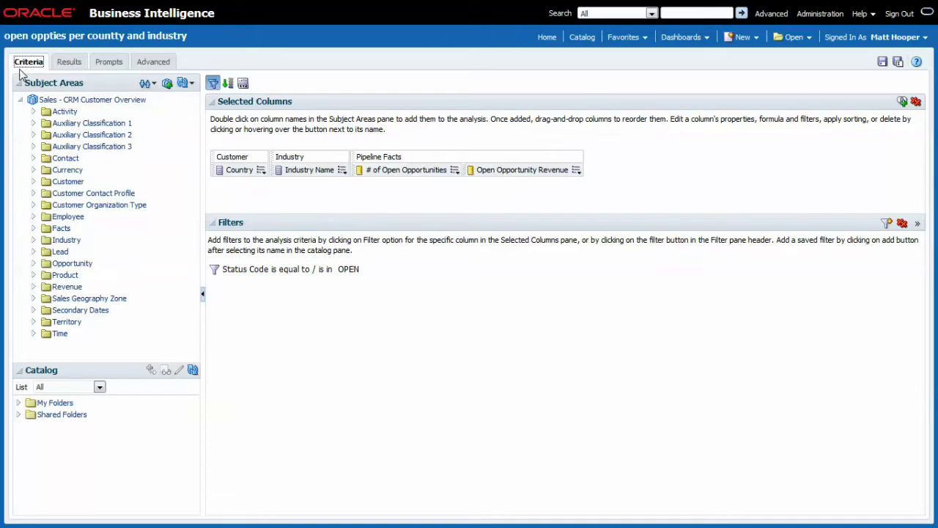
{"action": "left_click", "coordinate": [454, 170]}
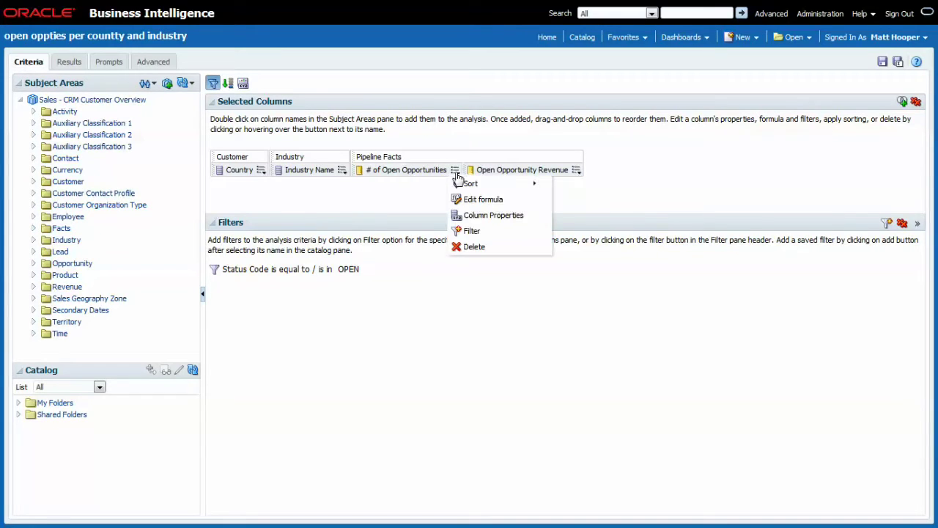
{"action": "left_click", "coordinate": [486, 217]}
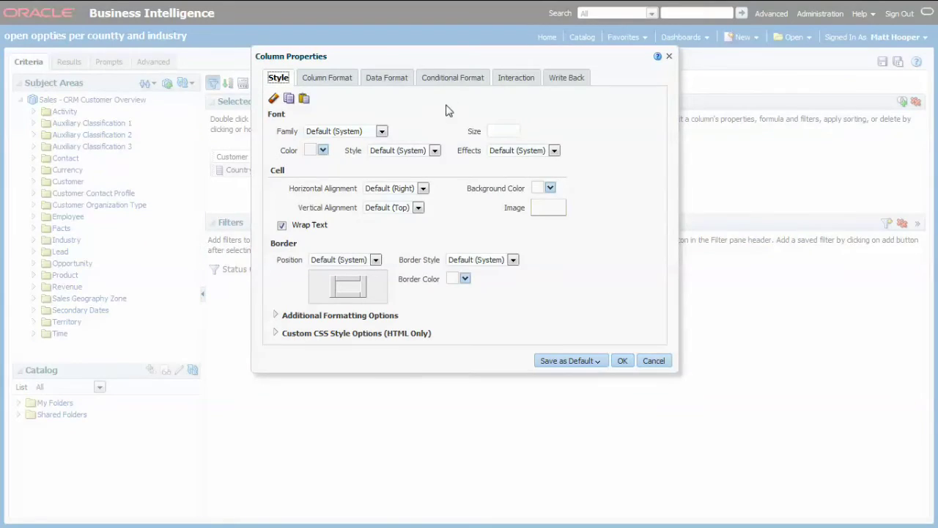
{"action": "left_click", "coordinate": [455, 78]}
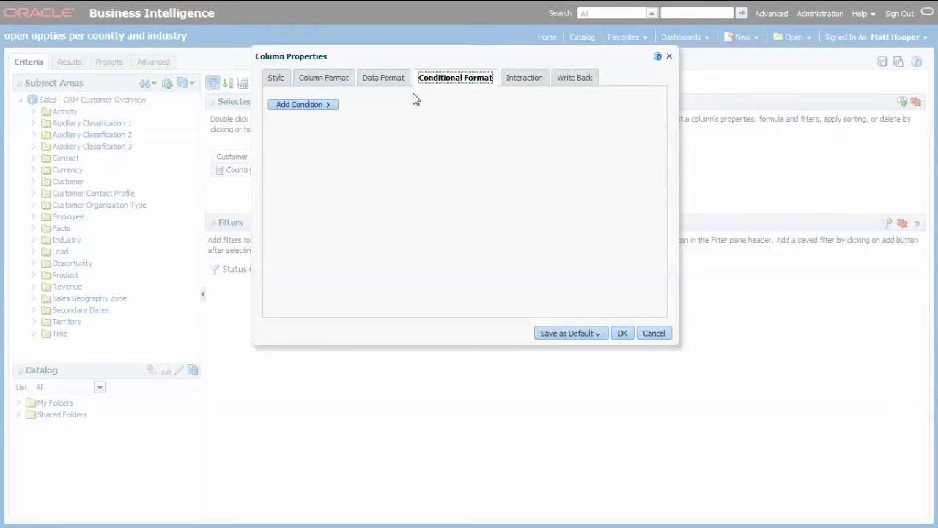
- Add an 'is less than 3' condition displaying a red ball image
{"action": "left_click", "coordinate": [319, 108]}
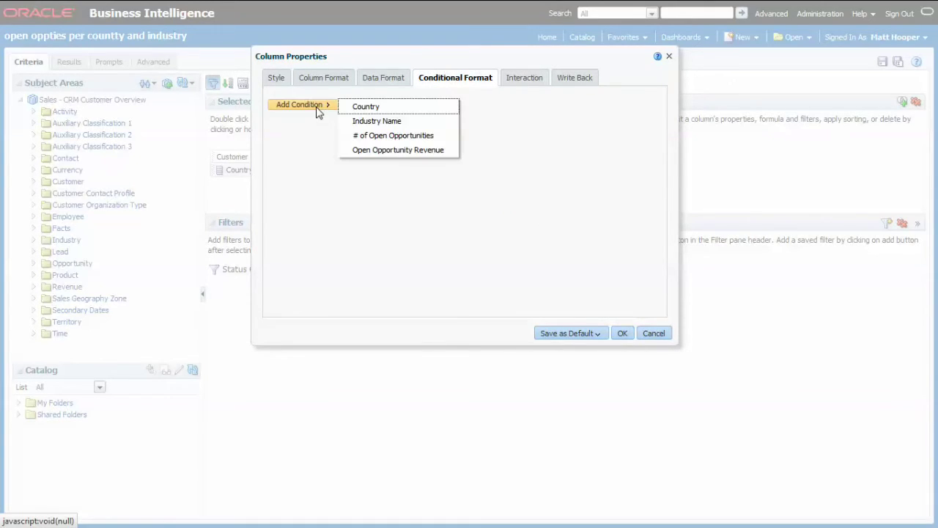
{"action": "left_click", "coordinate": [395, 137]}
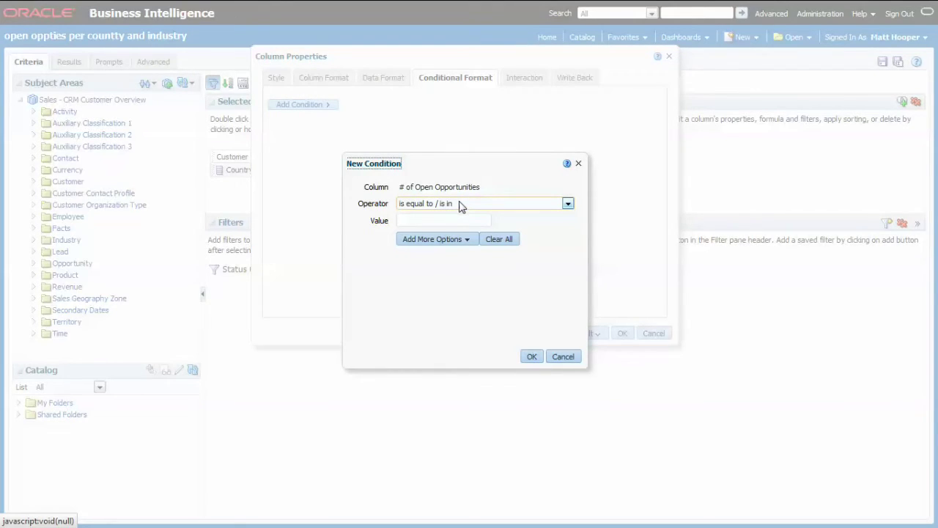
{"action": "left_click", "coordinate": [460, 205]}
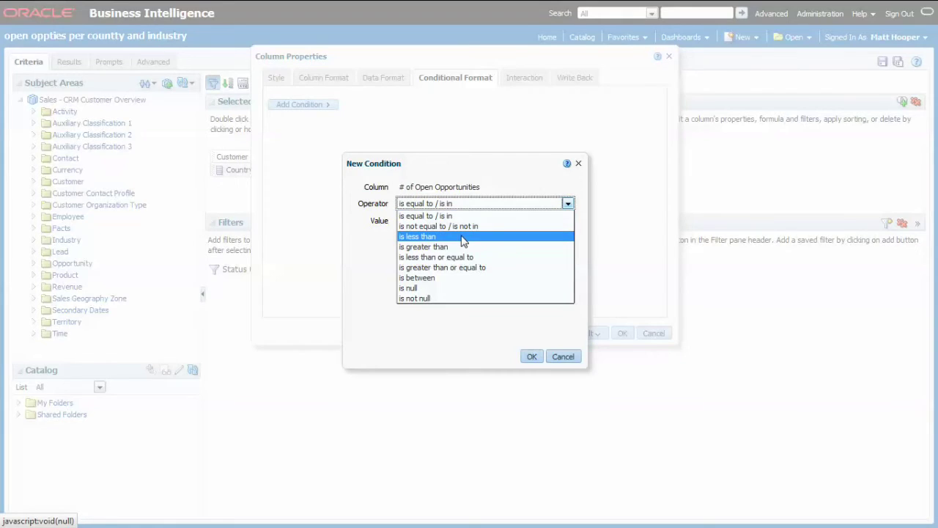
{"action": "left_click", "coordinate": [462, 237]}
{"action": "left_click", "coordinate": [439, 219]}
{"action": "type", "text": "3"}
{"action": "left_click", "coordinate": [531, 357]}
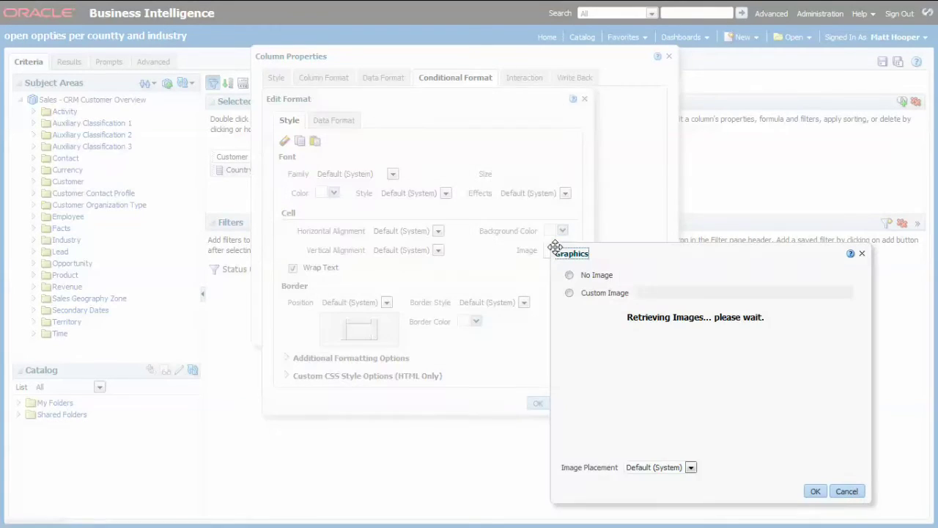
{"action": "left_click", "coordinate": [584, 418]}
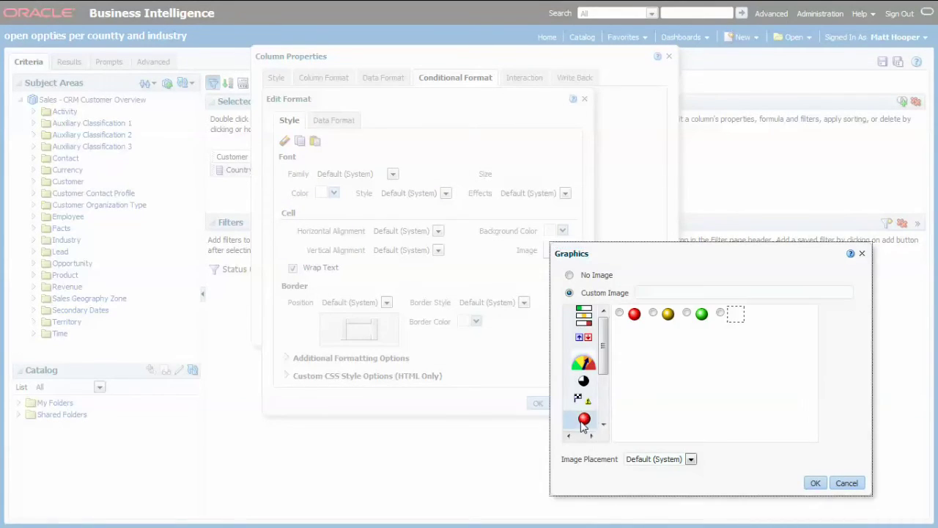
{"action": "left_click", "coordinate": [619, 312]}
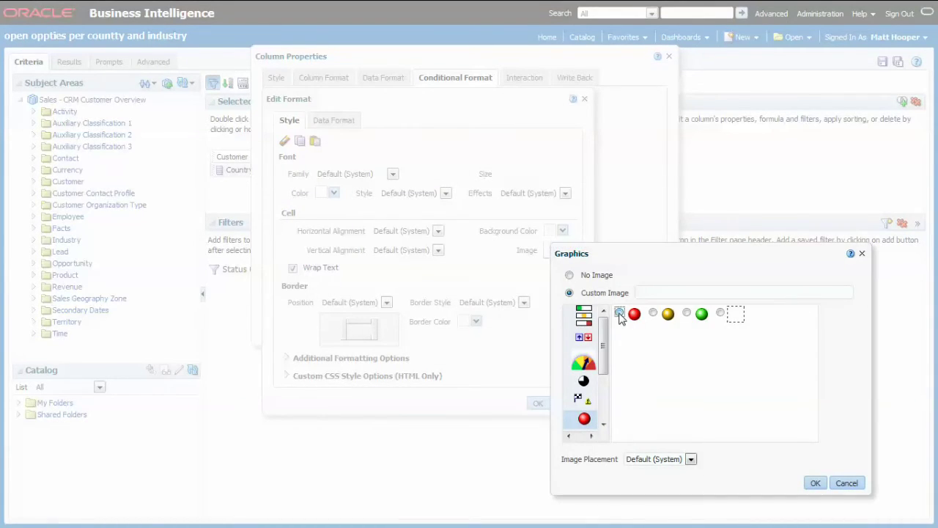
{"action": "left_click", "coordinate": [816, 483]}
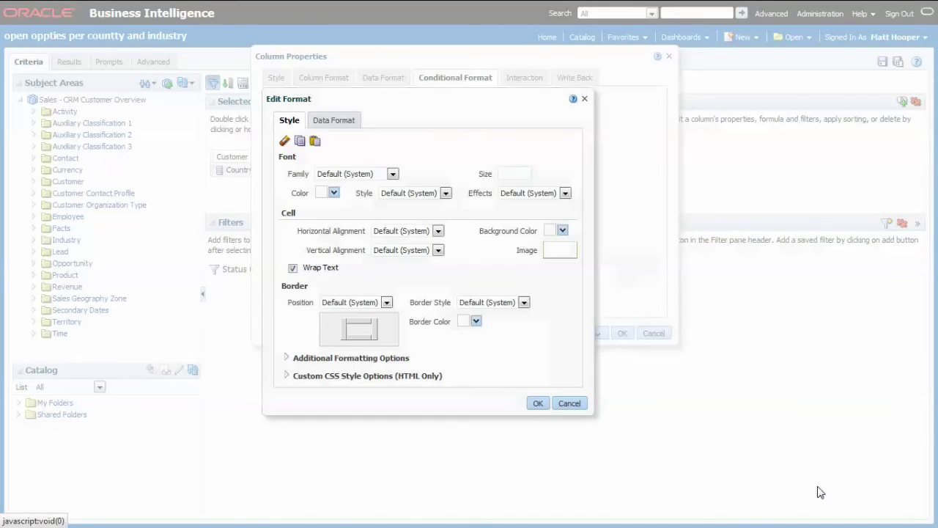
{"action": "left_click", "coordinate": [538, 404]}
- Add an 'is greater than or equal to 3' condition with a green ball, then apply
{"action": "left_click", "coordinate": [318, 130]}
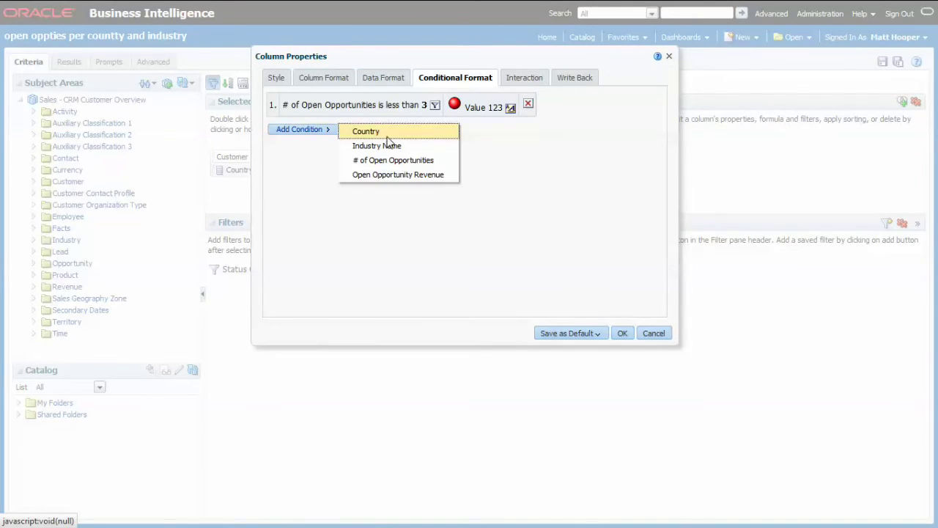
{"action": "left_click", "coordinate": [388, 160]}
{"action": "left_click", "coordinate": [542, 205]}
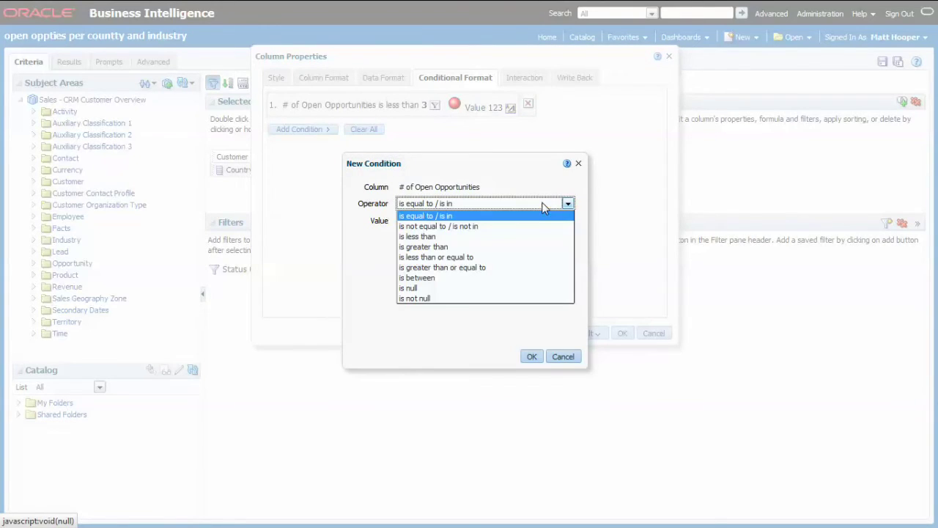
{"action": "left_click", "coordinate": [522, 268]}
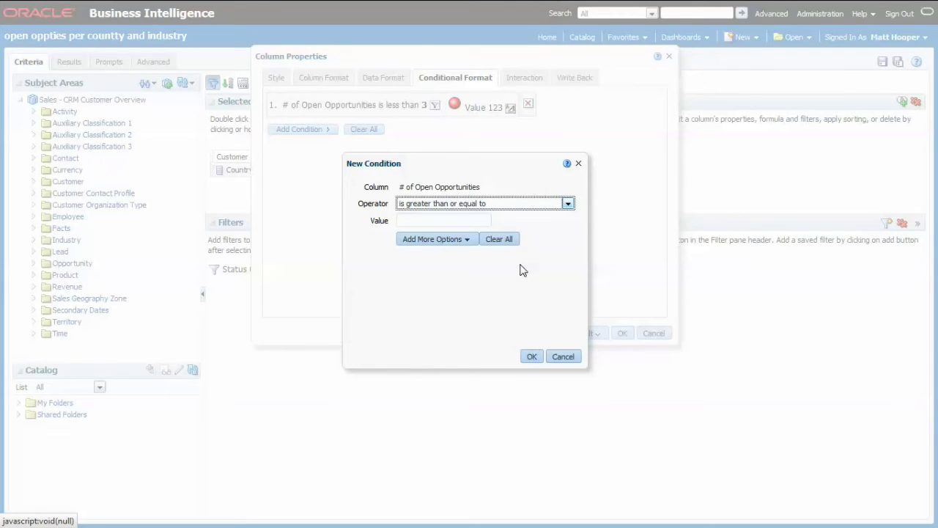
{"action": "left_click", "coordinate": [462, 220]}
{"action": "type", "text": "3"}
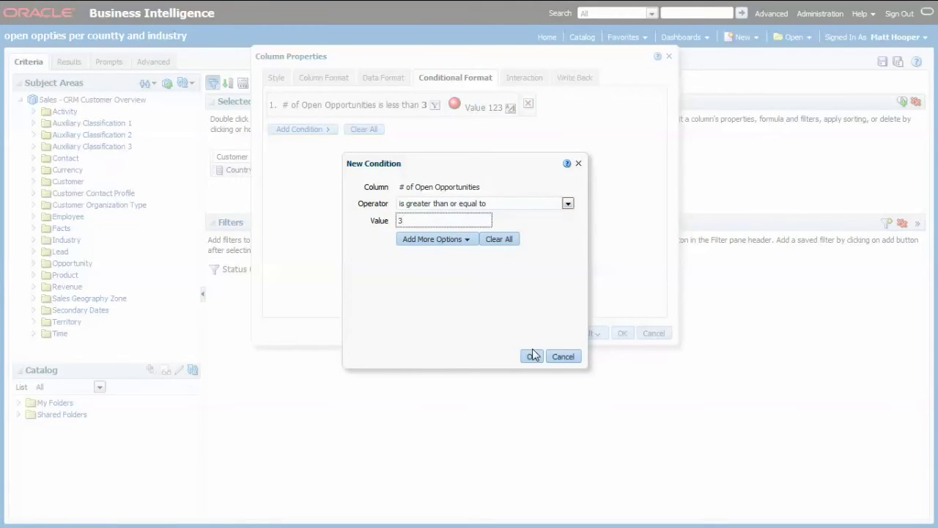
{"action": "left_click", "coordinate": [532, 355]}
{"action": "left_click", "coordinate": [553, 275]}
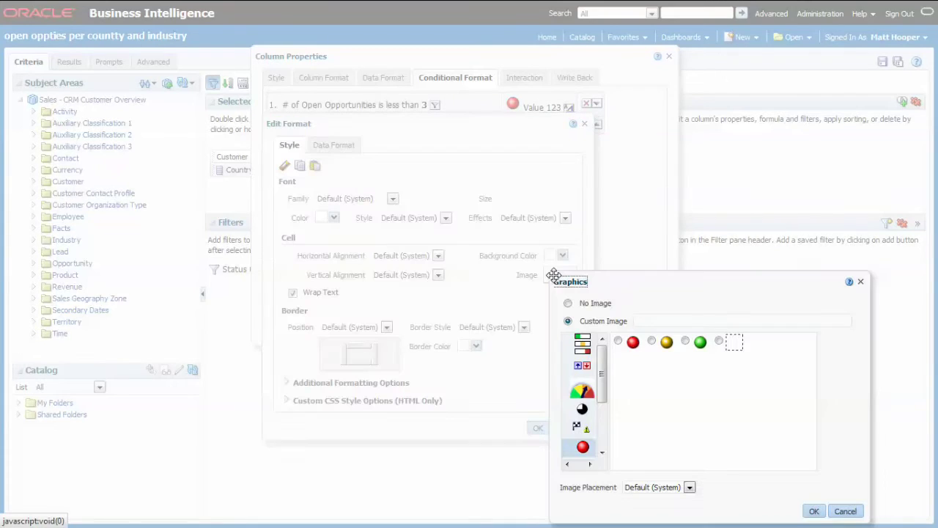
{"action": "left_click", "coordinate": [685, 341]}
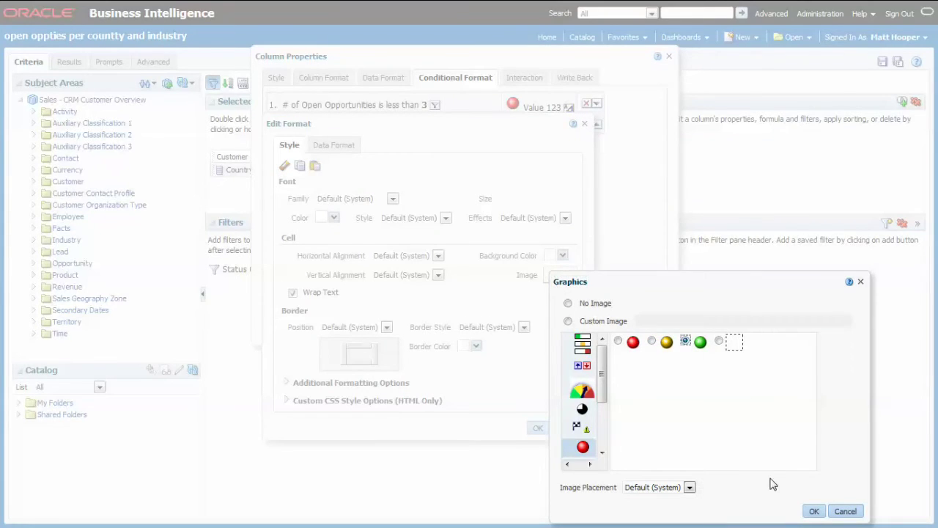
{"action": "left_click", "coordinate": [815, 510]}
{"action": "left_click", "coordinate": [539, 428]}
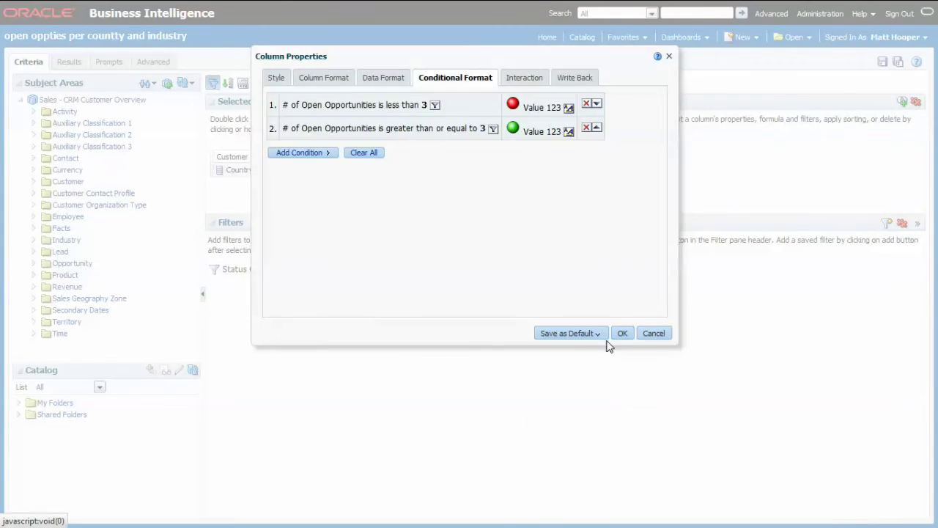
{"action": "left_click", "coordinate": [622, 332]}
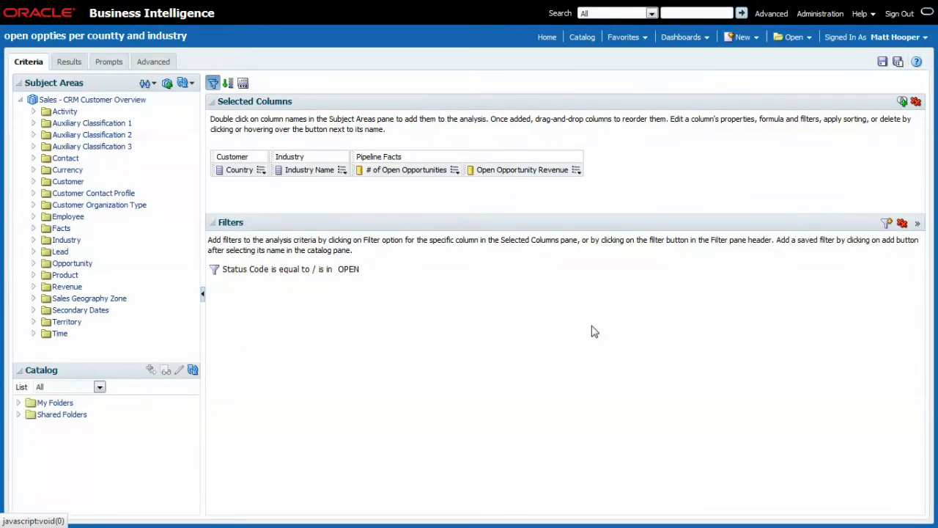
{"action": "left_click", "coordinate": [67, 62]}
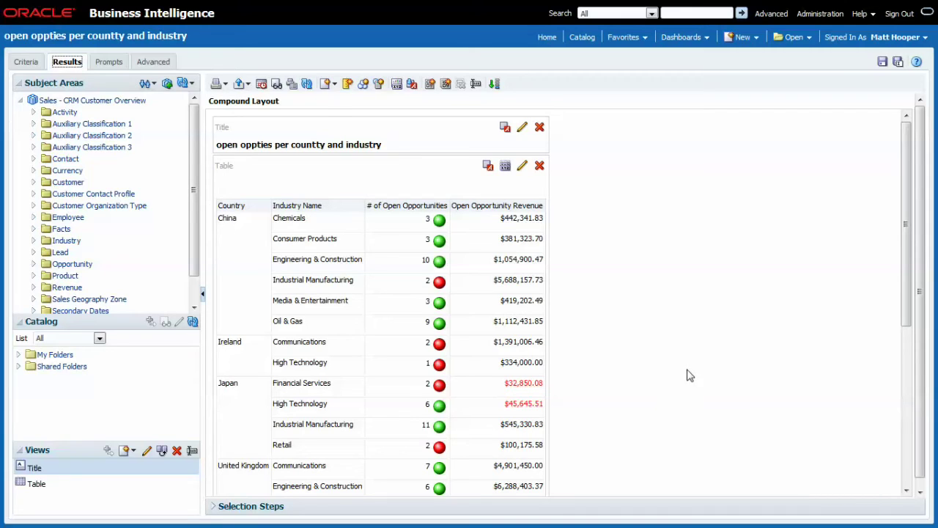
- Set the # of Open Opportunities column's horizontal alignment to Center
{"action": "left_click", "coordinate": [31, 65]}
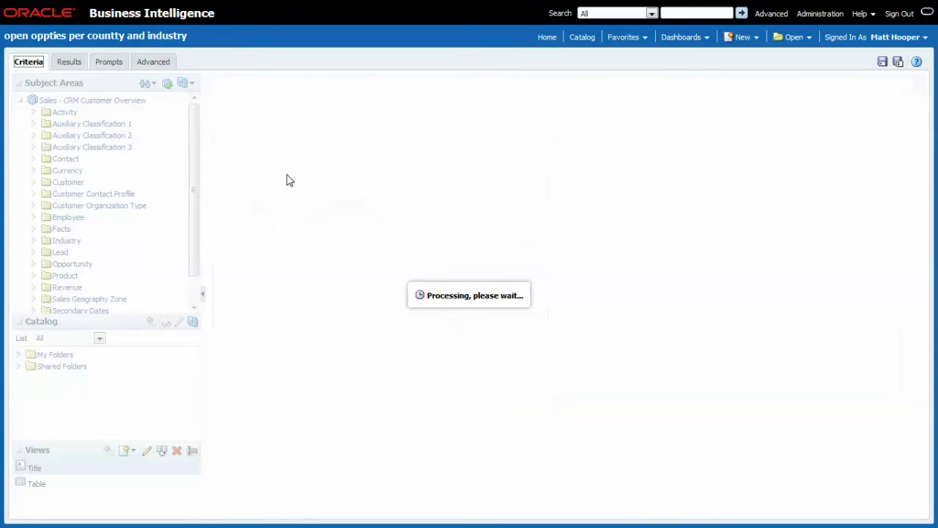
{"action": "left_click", "coordinate": [454, 171]}
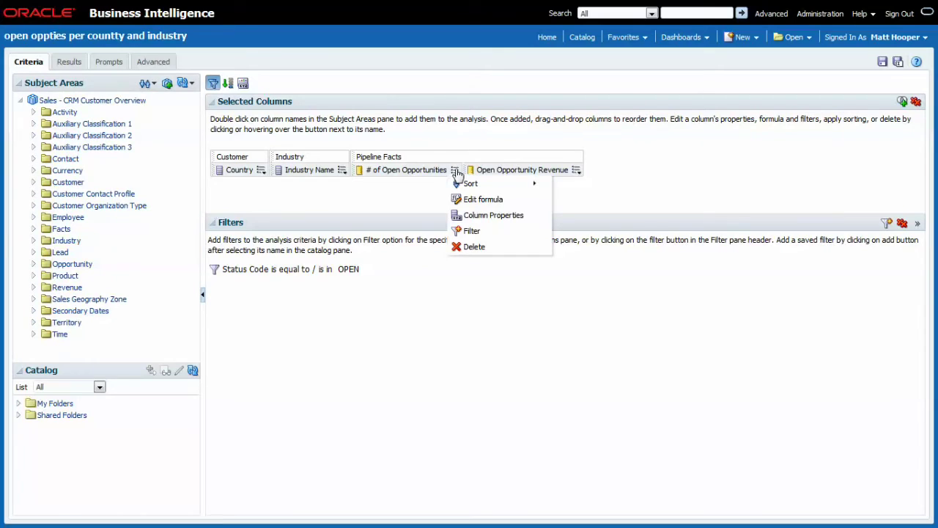
{"action": "left_click", "coordinate": [483, 217]}
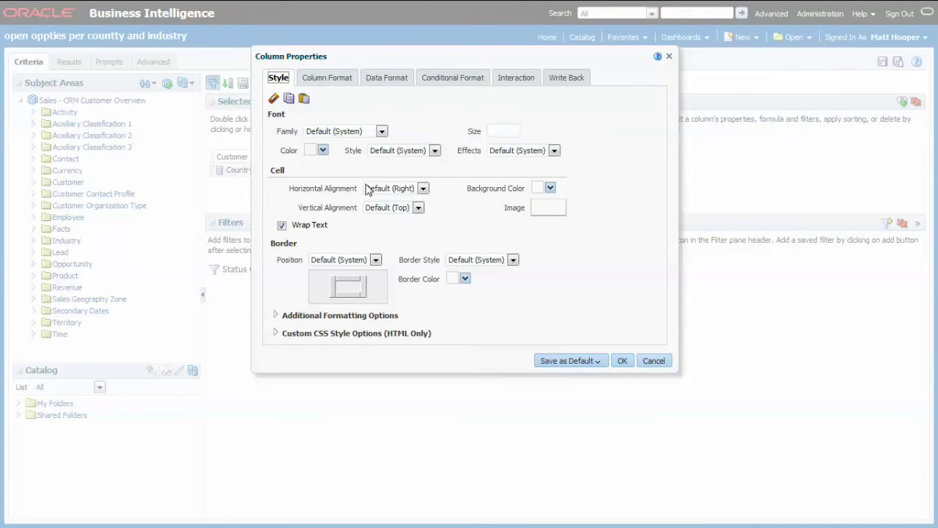
{"action": "left_click", "coordinate": [389, 189]}
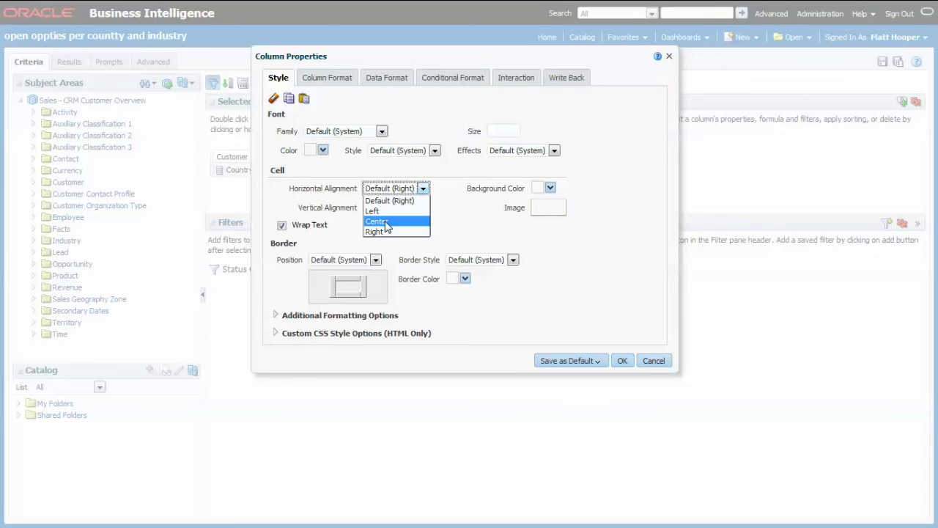
{"action": "left_click", "coordinate": [386, 223]}
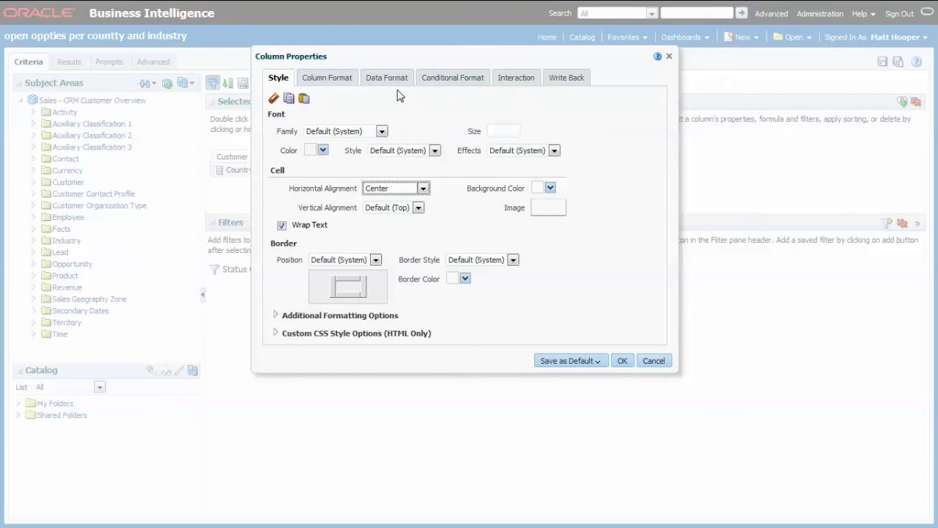
- Set the red-ball condition's image placement to Images Only
{"action": "left_click", "coordinate": [460, 81]}
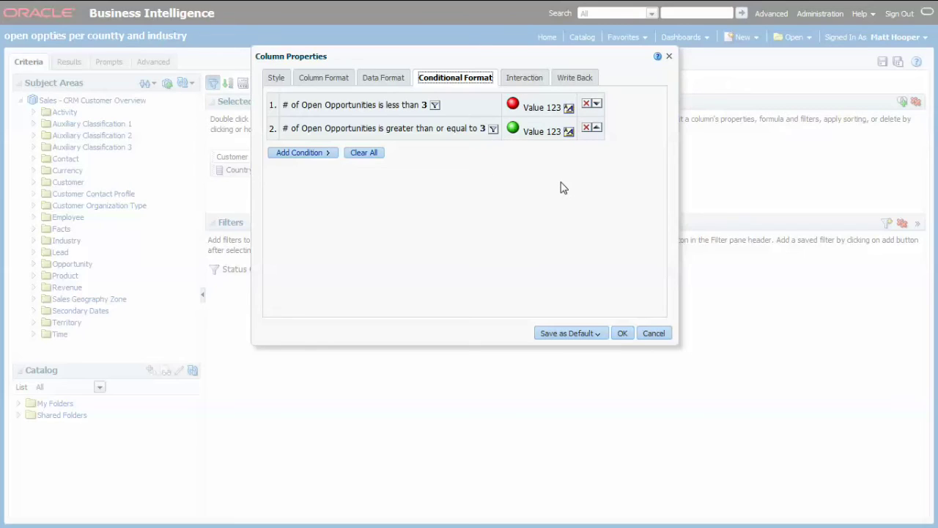
{"action": "left_click", "coordinate": [569, 109]}
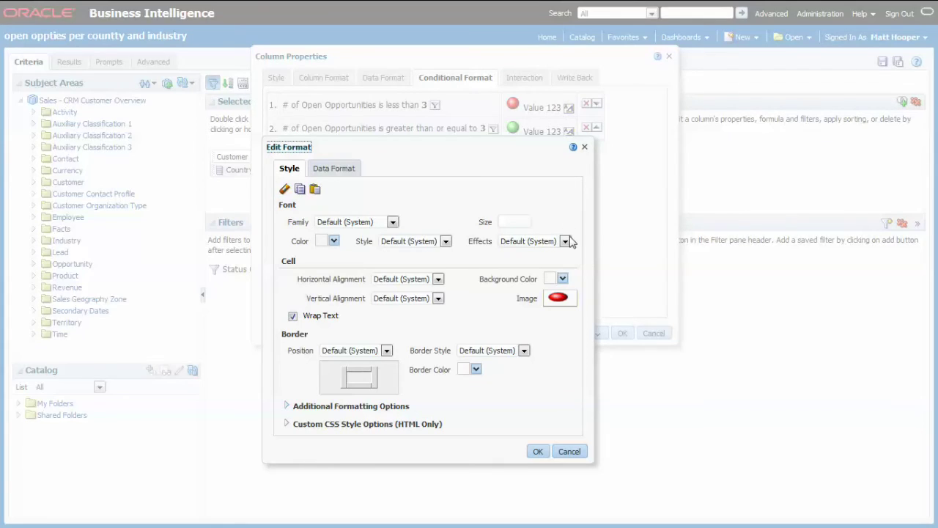
{"action": "left_click", "coordinate": [559, 300]}
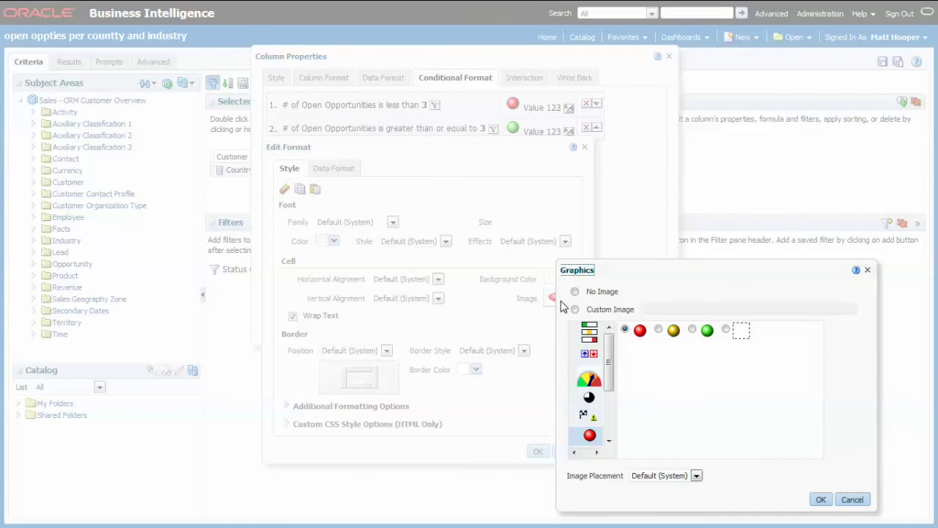
{"action": "left_click", "coordinate": [677, 477]}
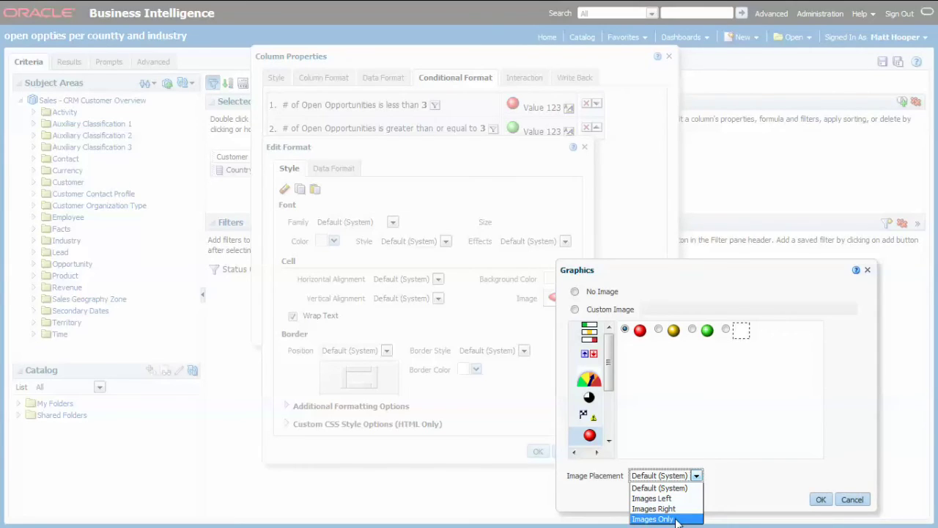
{"action": "left_click", "coordinate": [675, 519]}
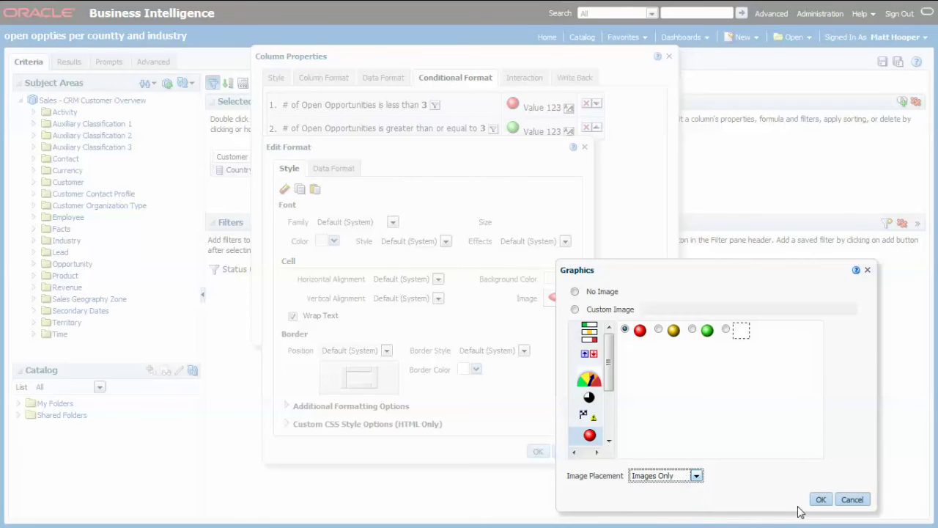
{"action": "left_click", "coordinate": [820, 499]}
{"action": "left_click", "coordinate": [538, 452]}
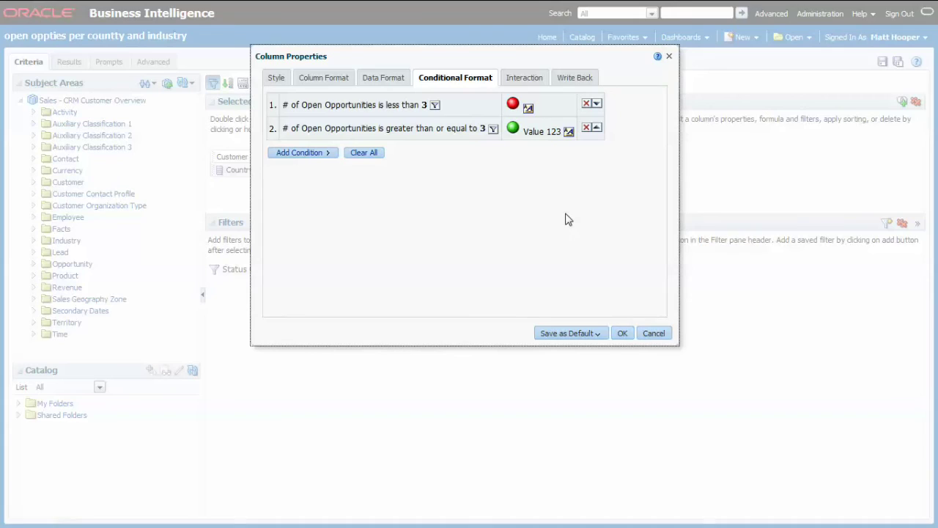
- Set the green-ball condition's image placement to Images Only and apply the properties
{"action": "left_click", "coordinate": [569, 132]}
{"action": "left_click", "coordinate": [558, 297]}
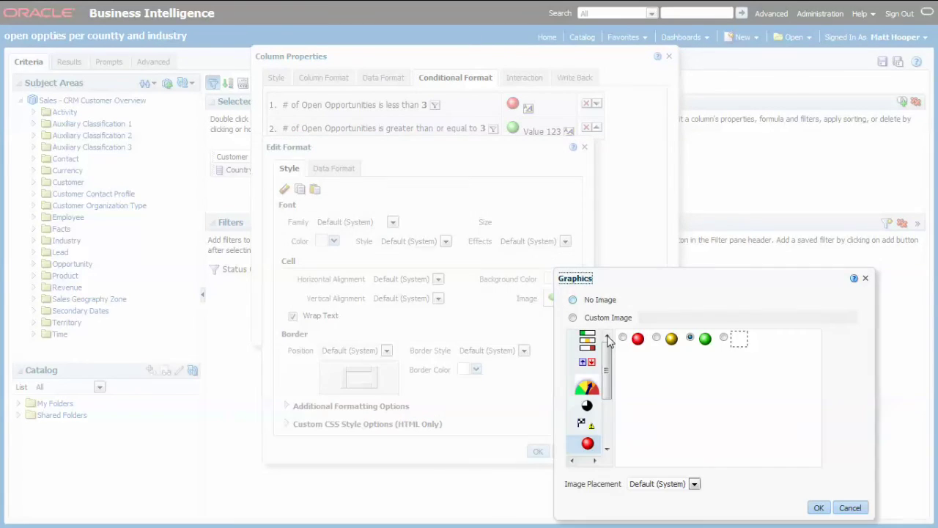
{"action": "left_click", "coordinate": [669, 490]}
{"action": "left_click", "coordinate": [665, 472]}
{"action": "left_click", "coordinate": [818, 508]}
{"action": "left_click", "coordinate": [538, 451]}
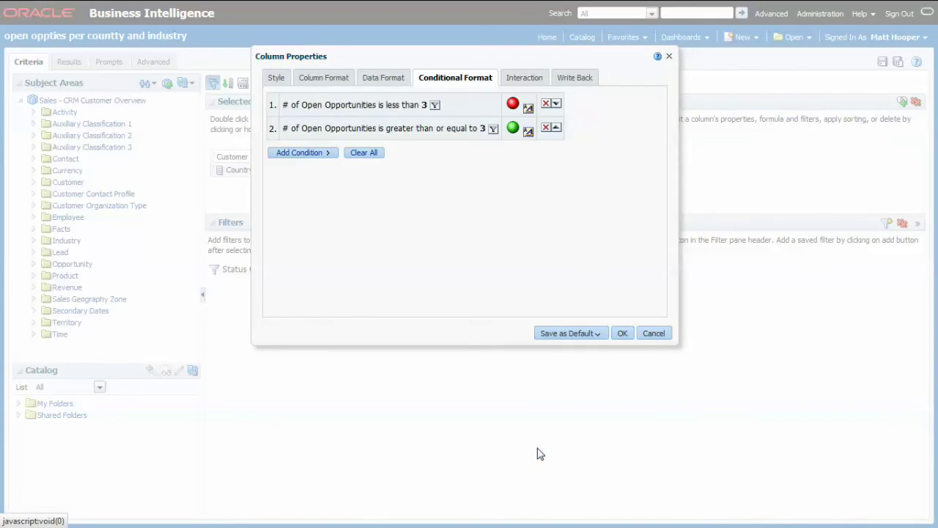
{"action": "left_click", "coordinate": [624, 332]}
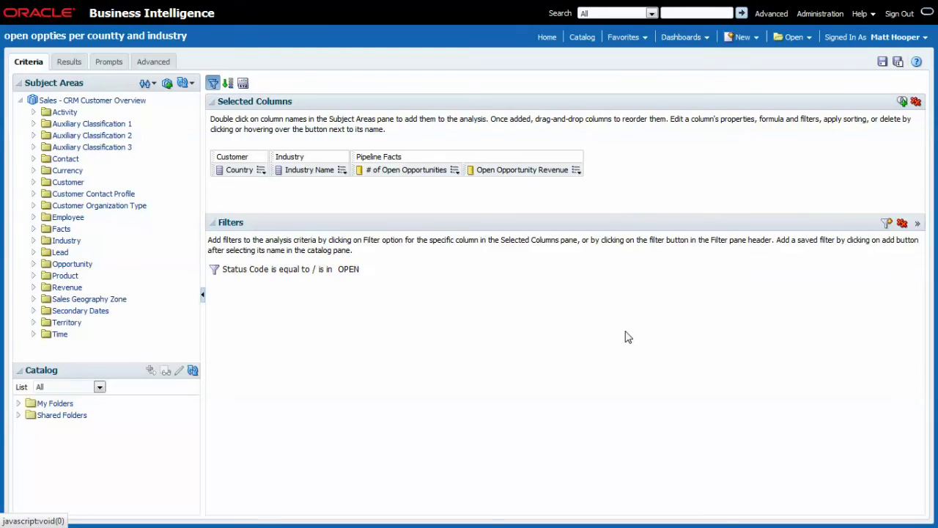
- Switch to the Results view to see the table with centred red and green ball indicators
{"action": "left_click", "coordinate": [68, 63]}
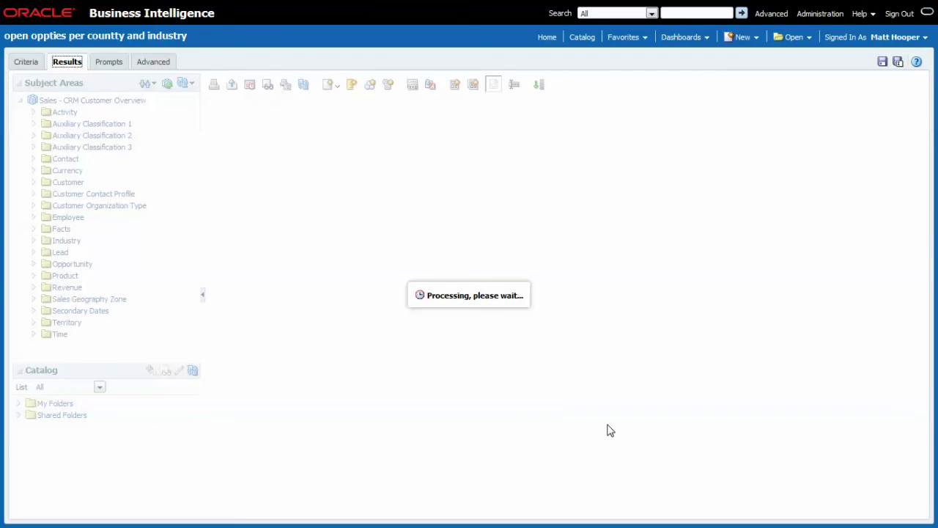